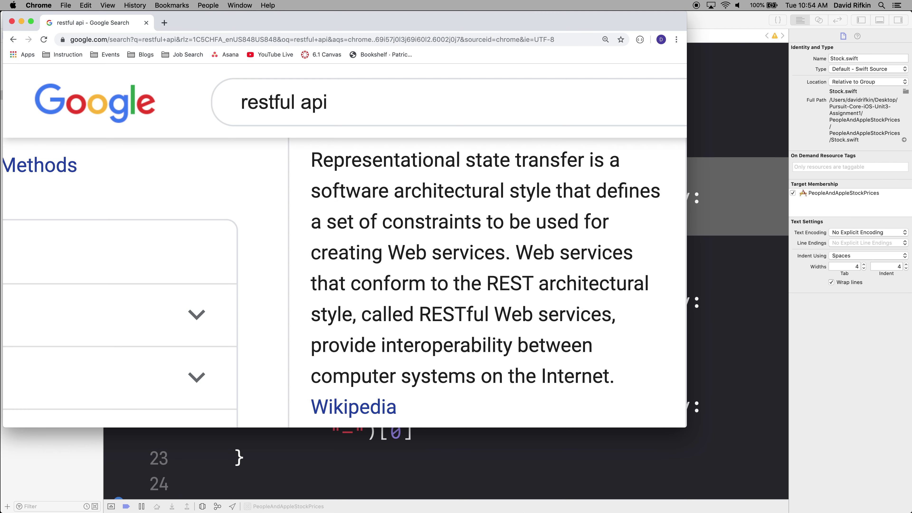
# Step: Minimize the browser showing the restful api search, launch Postman and dismiss its Create New window
pyautogui.moveTo(585, 503)
pyautogui.scroll(-5, 501, 250)
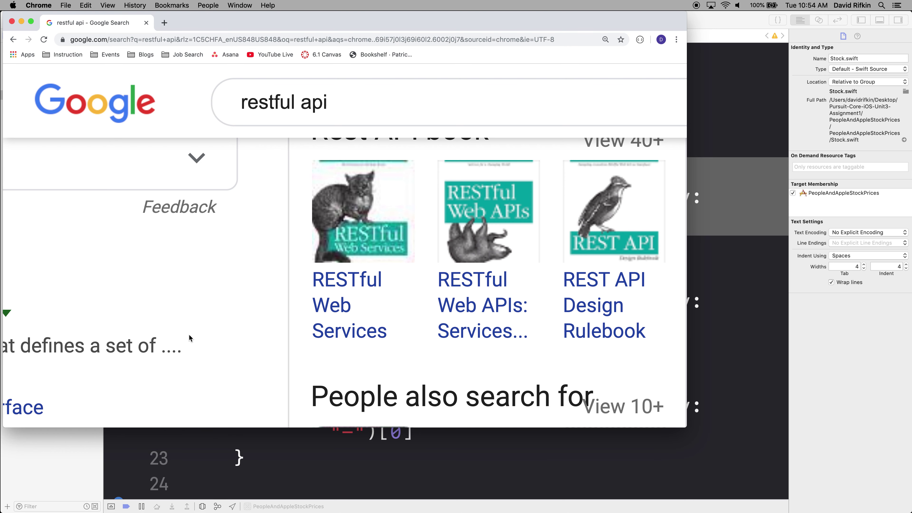
pyautogui.press('super+m')
pyautogui.press('super+space')
pyautogui.write('postman')
pyautogui.press('Return')
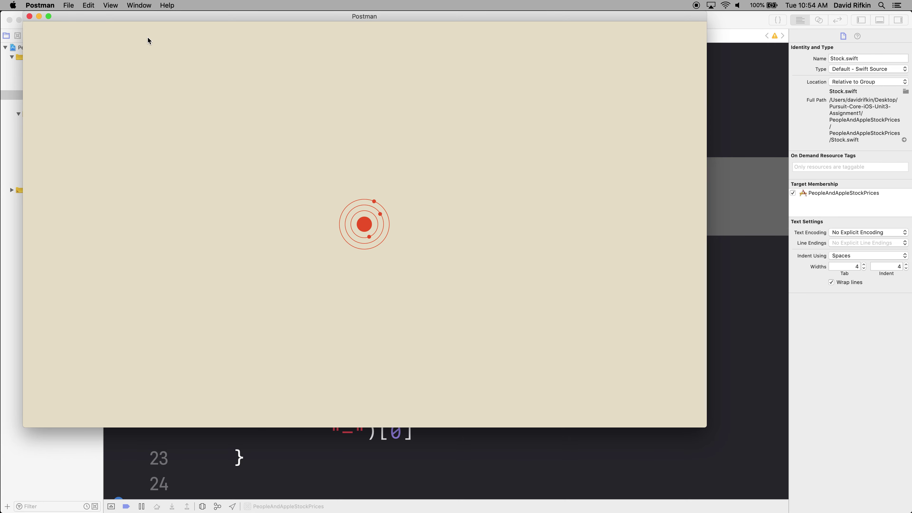
pyautogui.moveTo(763, 511)
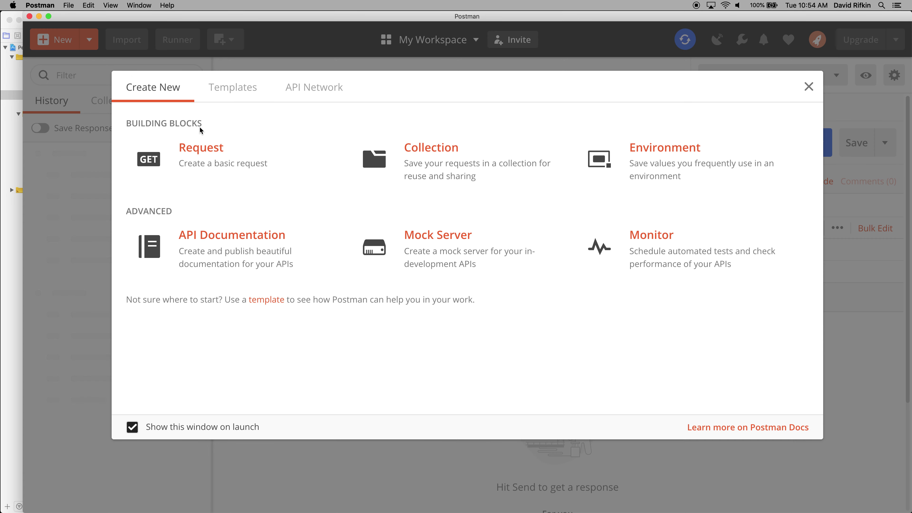
pyautogui.click(808, 86)
pyautogui.click(611, 140)
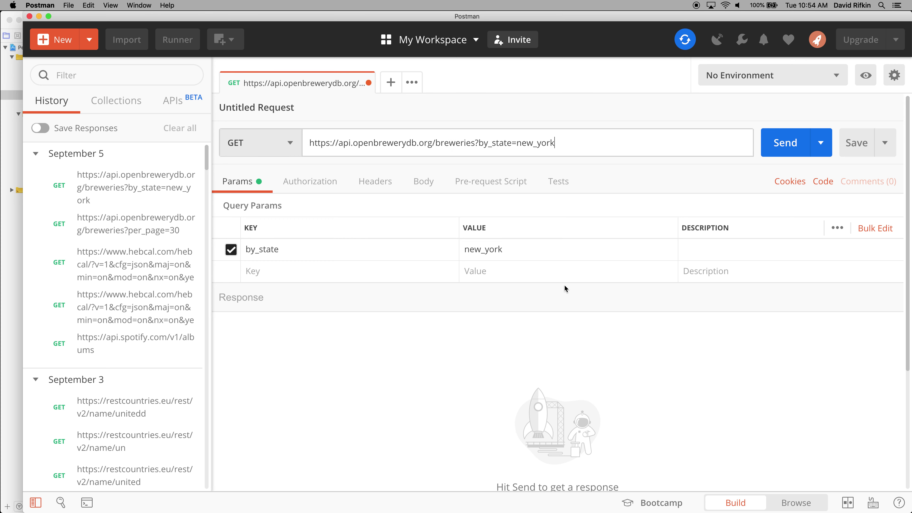
pyautogui.scroll(-2, 565, 285)
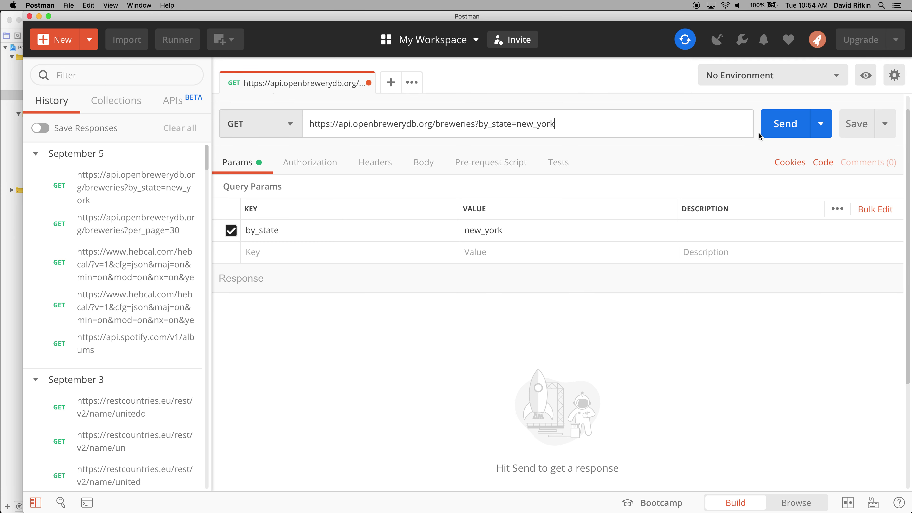
pyautogui.click(785, 123)
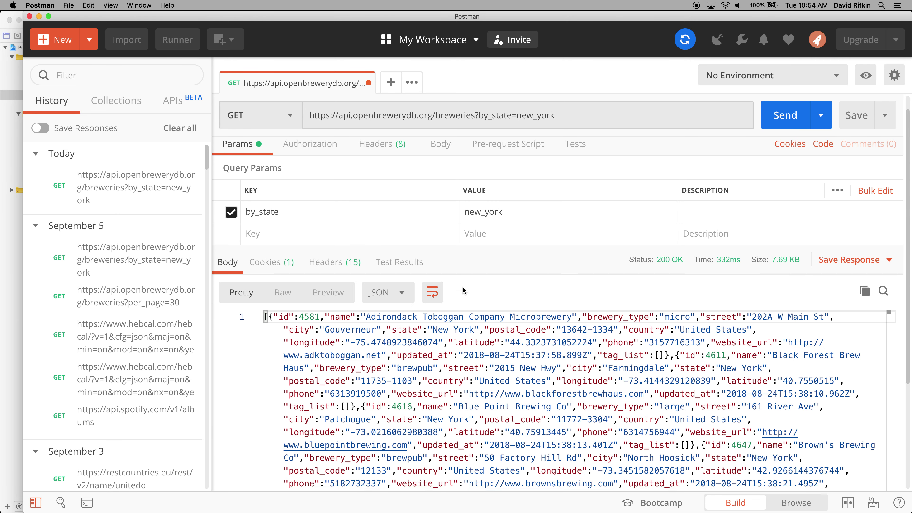
pyautogui.scroll(-1, 462, 286)
pyautogui.scroll(-3, 413, 367)
pyautogui.scroll(3, 413, 367)
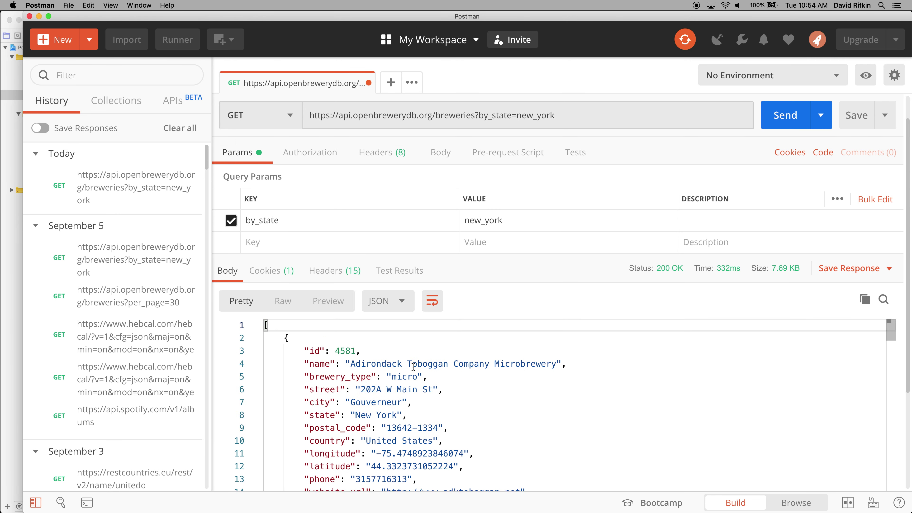
pyautogui.scroll(-3, 560, 184)
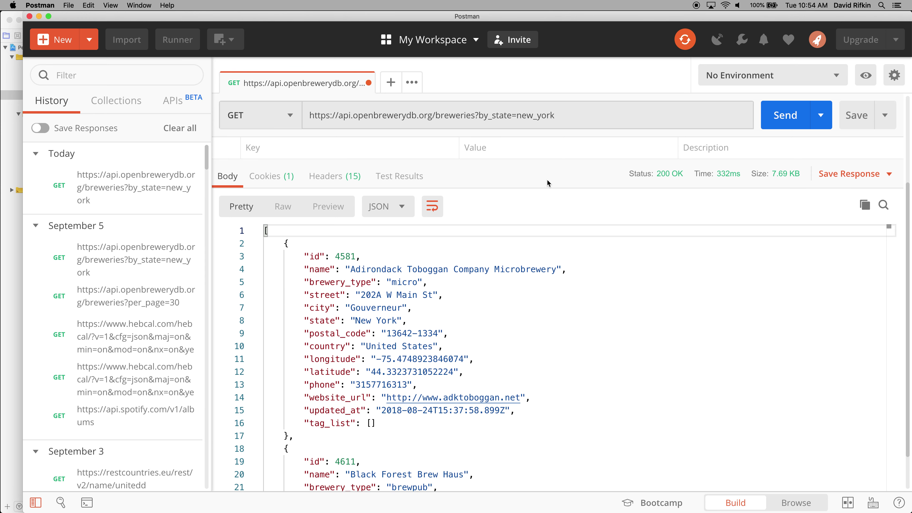
pyautogui.scroll(-1, 523, 187)
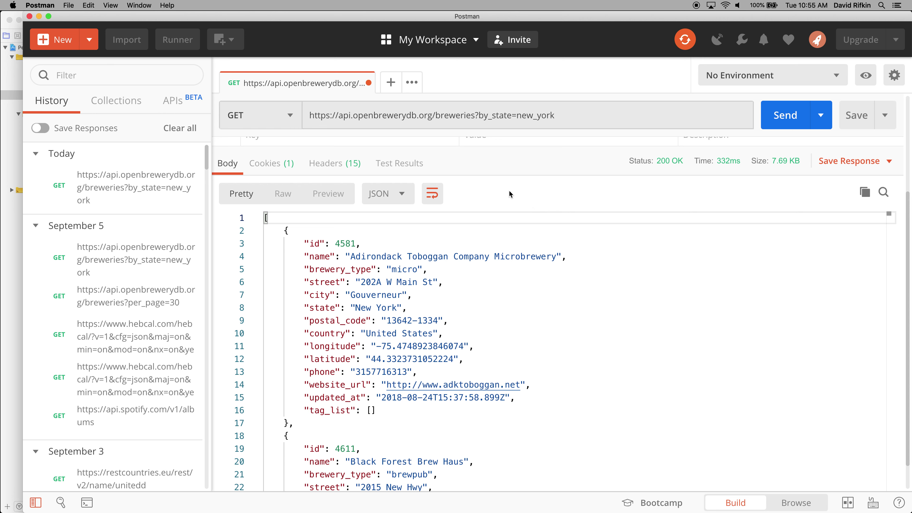
# Step: Display the response body as XML, HTML and Text in turn, finishing with the Auto format
pyautogui.click(404, 200)
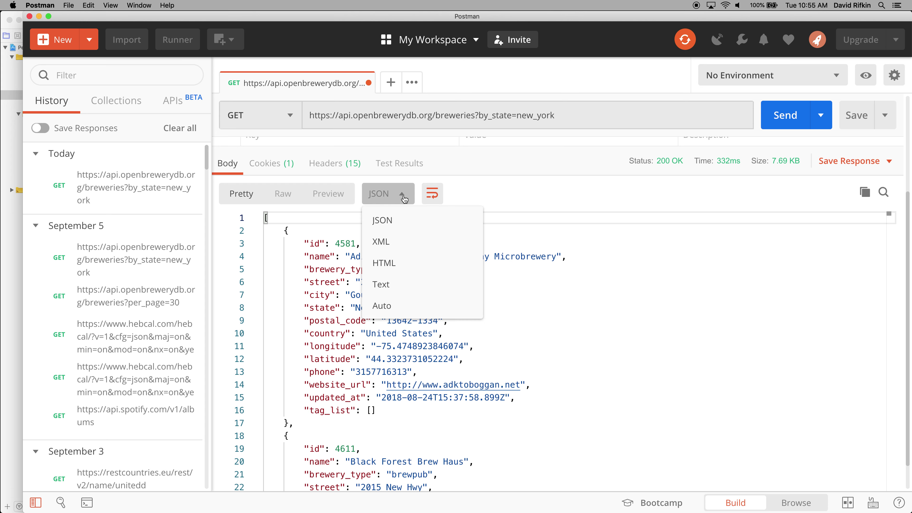
pyautogui.click(398, 242)
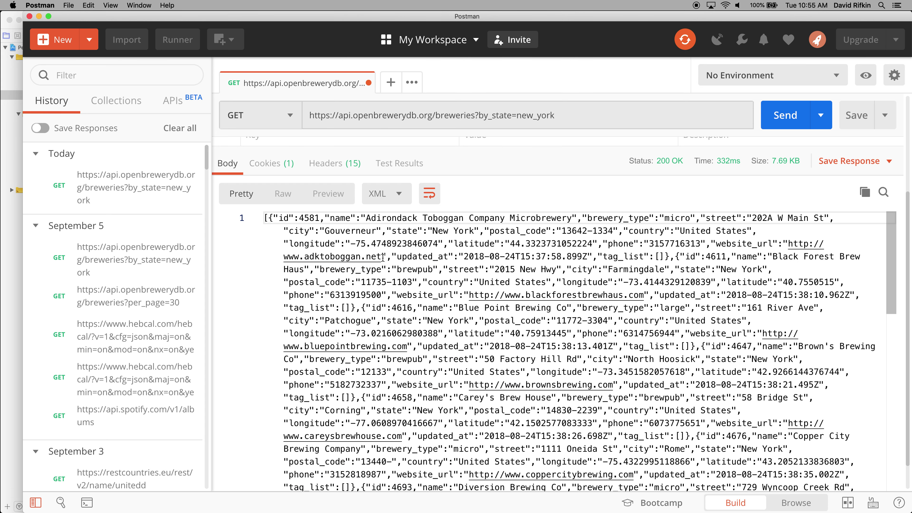
pyautogui.click(399, 196)
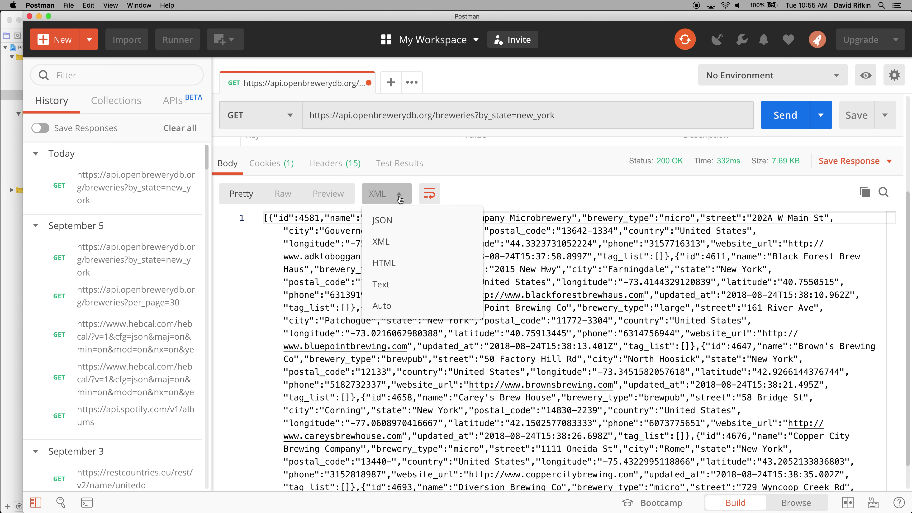
pyautogui.click(394, 265)
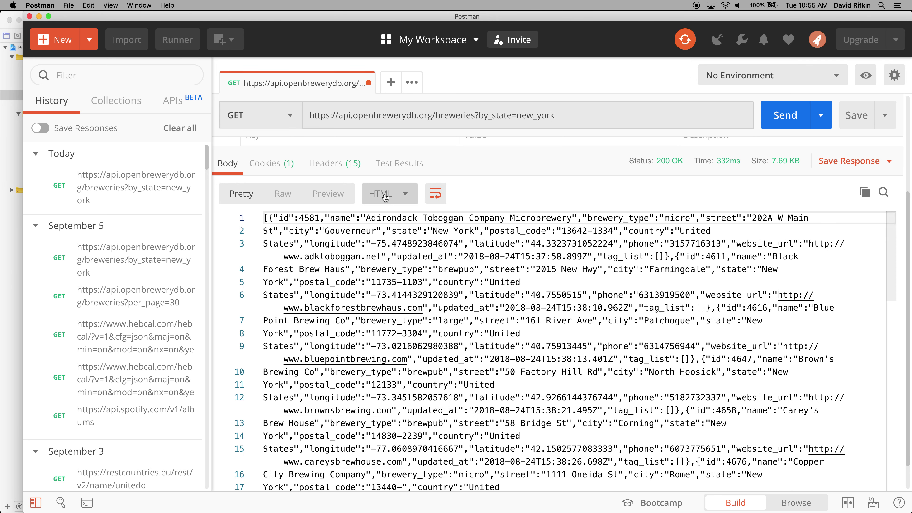
pyautogui.click(385, 199)
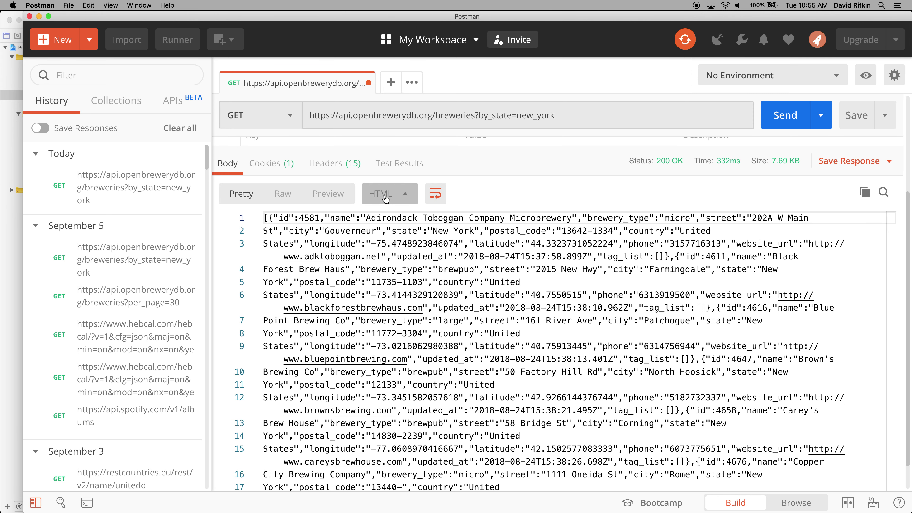
pyautogui.click(387, 286)
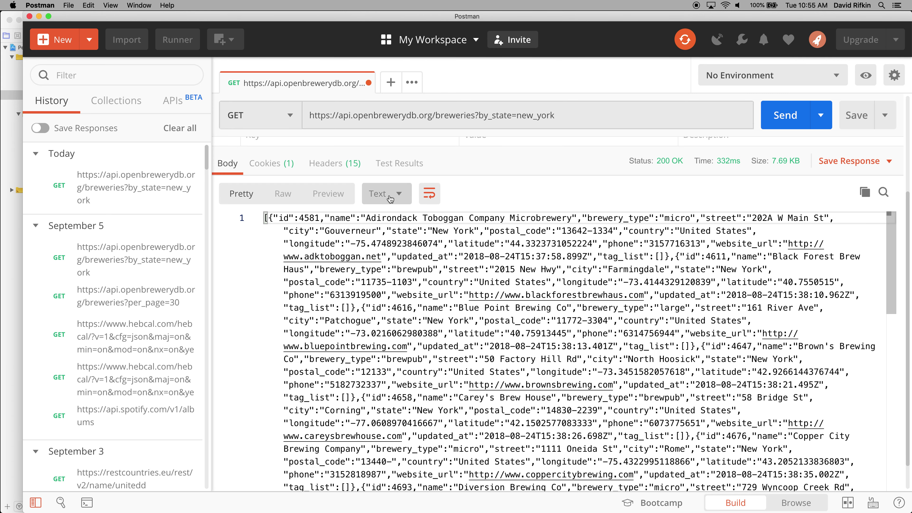
pyautogui.click(392, 200)
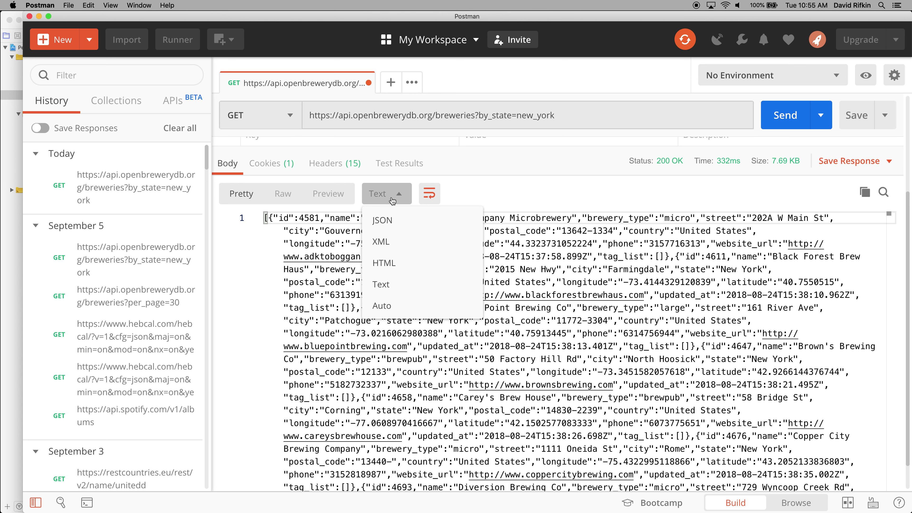
pyautogui.click(382, 305)
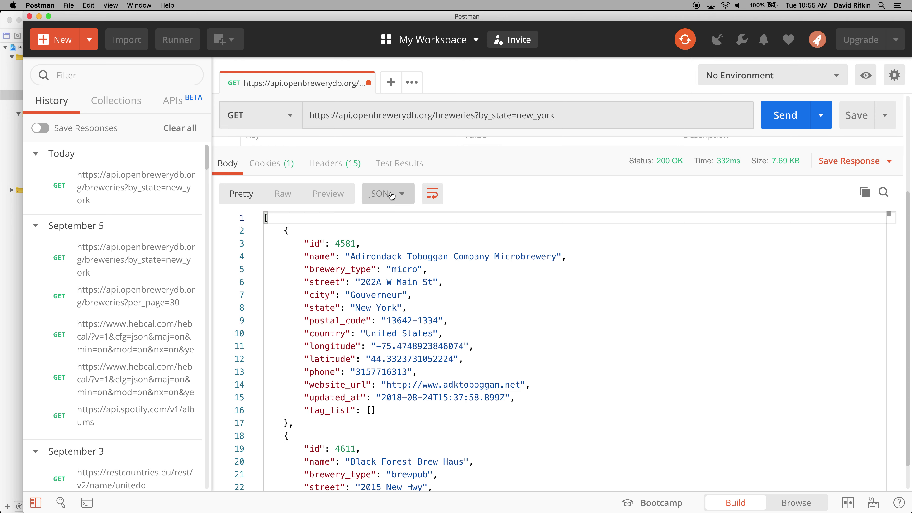
# Step: Show the response body as XML once more and switch it back to JSON
pyautogui.click(392, 196)
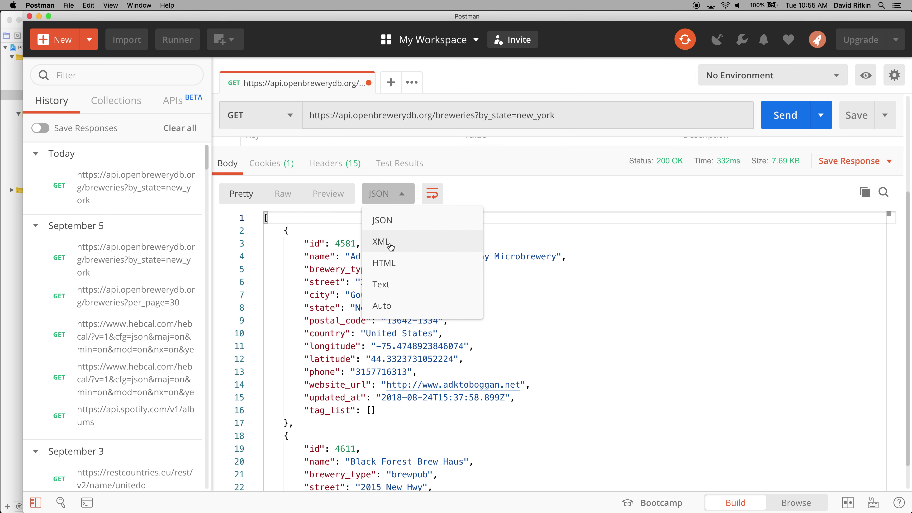
pyautogui.click(391, 246)
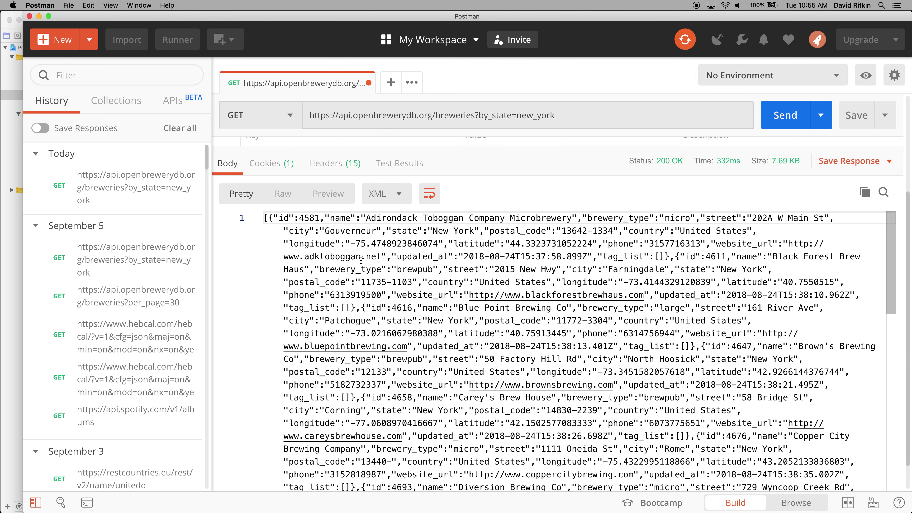
pyautogui.click(384, 203)
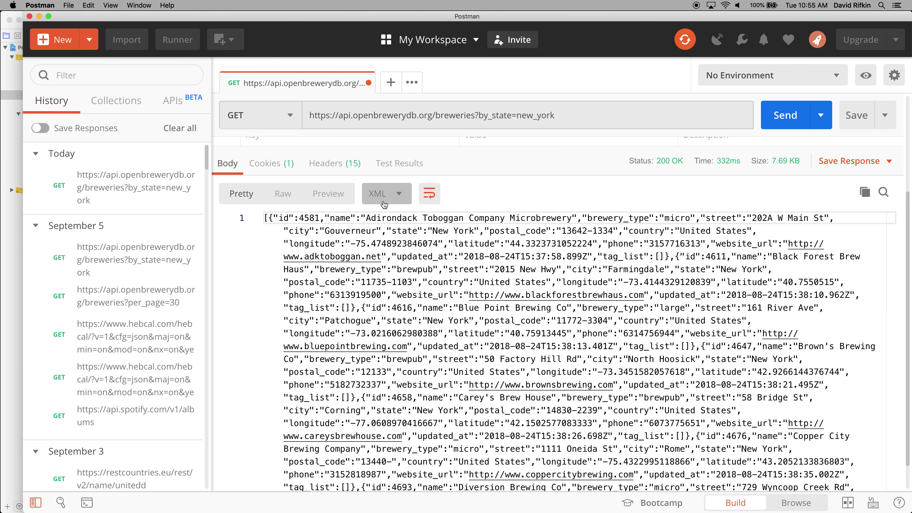
pyautogui.click(383, 219)
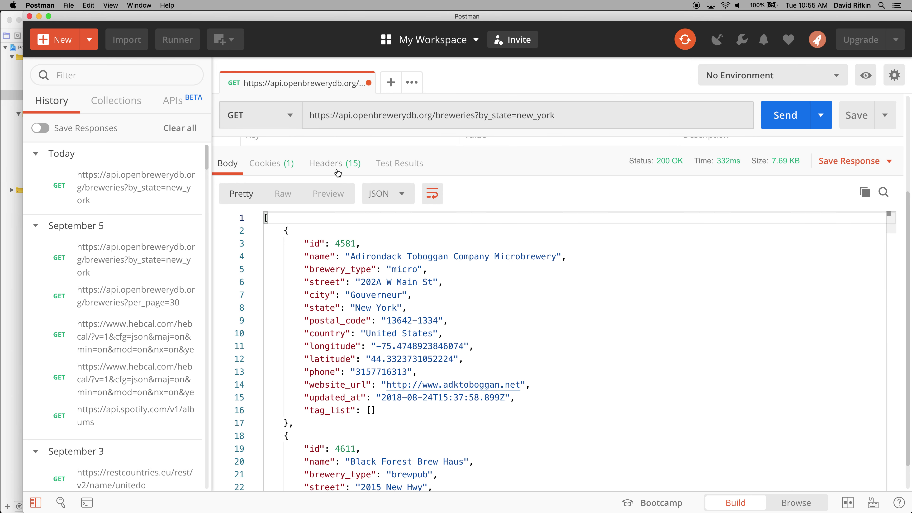
# Step: Examine the response headers, highlighting the Content-Type key and its value
pyautogui.scroll(3, 365, 294)
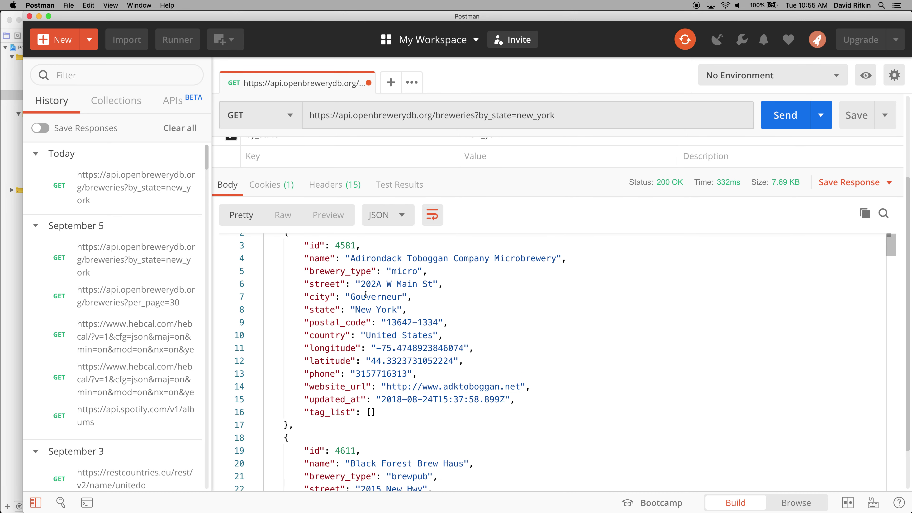
pyautogui.scroll(-2, 495, 213)
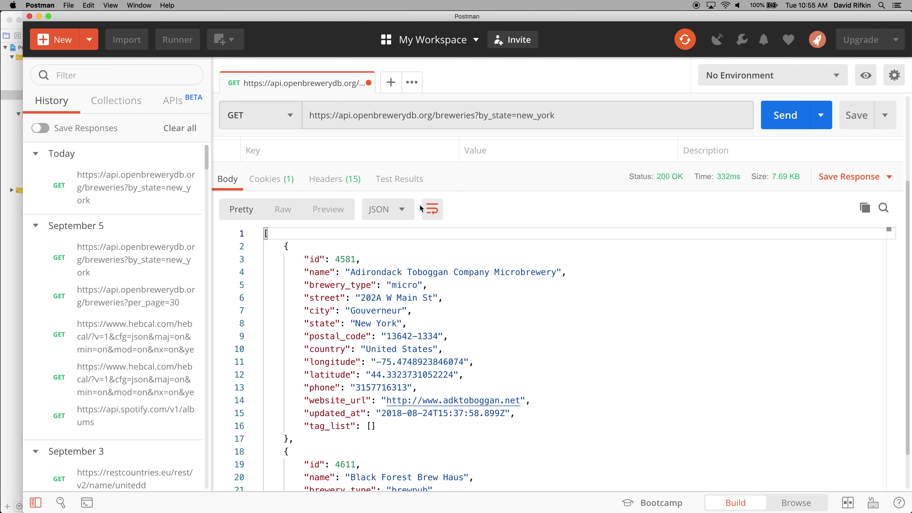
pyautogui.click(324, 181)
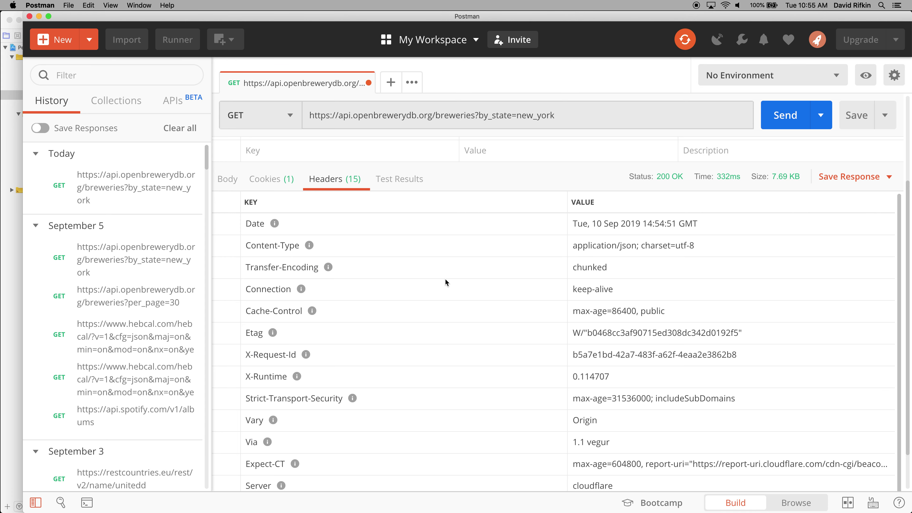
pyautogui.doubleClick(291, 246)
pyautogui.tripleClick(292, 245)
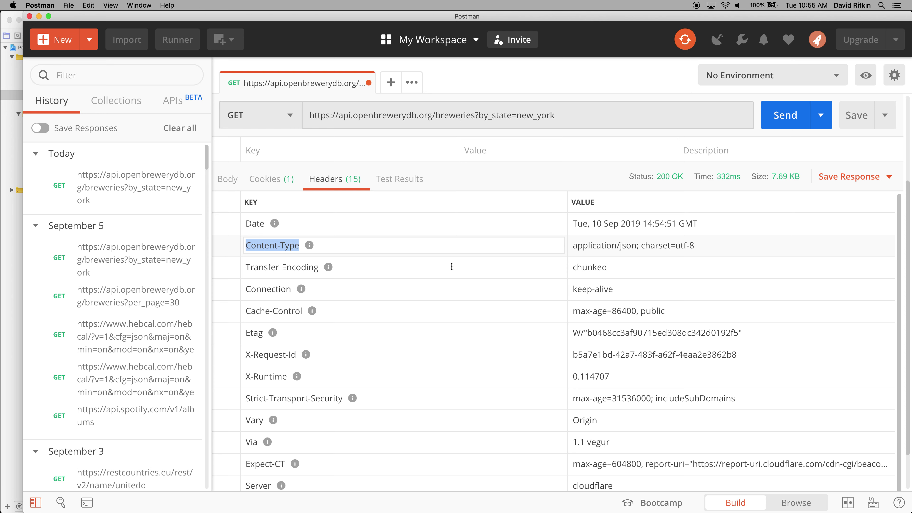
pyautogui.click(595, 247)
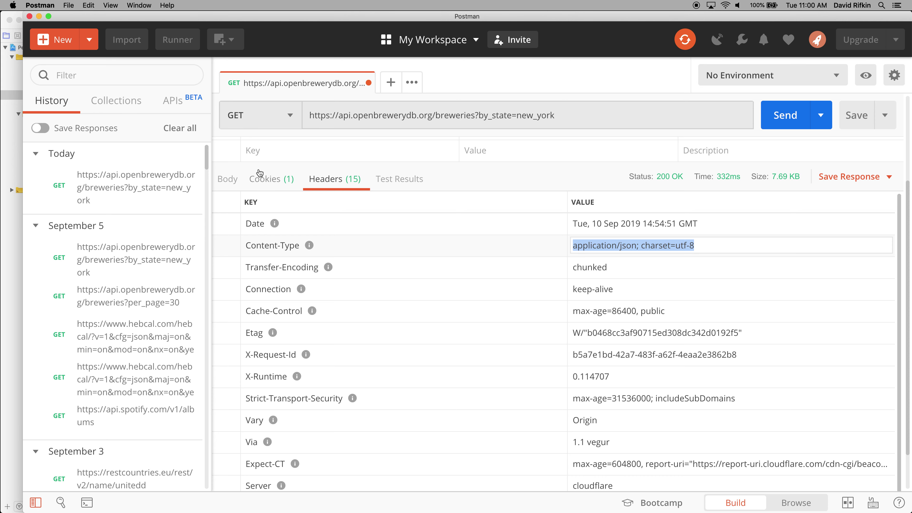
# Step: Switch to Slack and move its window off this screen, leaving the Postman headers uncovered
pyautogui.press('super+Tab')
pyautogui.press('super+Tab')
pyautogui.press('super+Tab')
pyautogui.press('super+Tab')
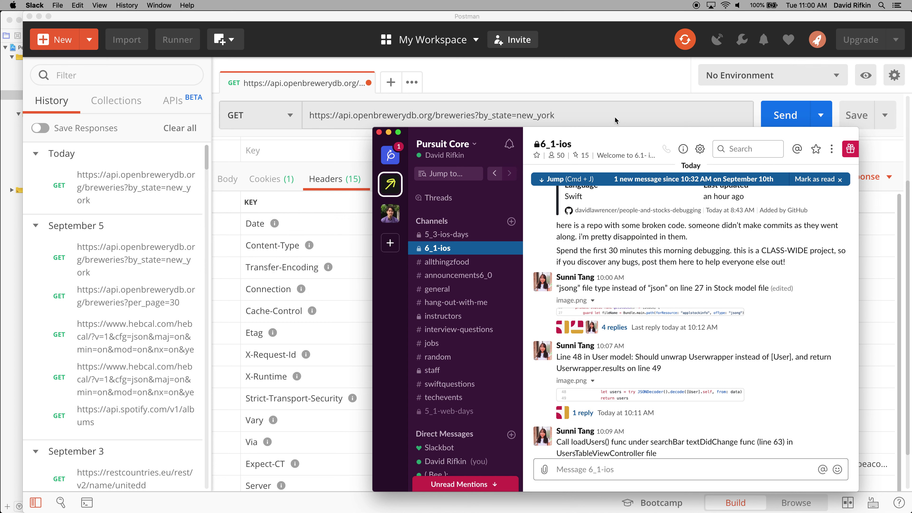
pyautogui.press('super+Tab')
pyautogui.press('super+Tab')
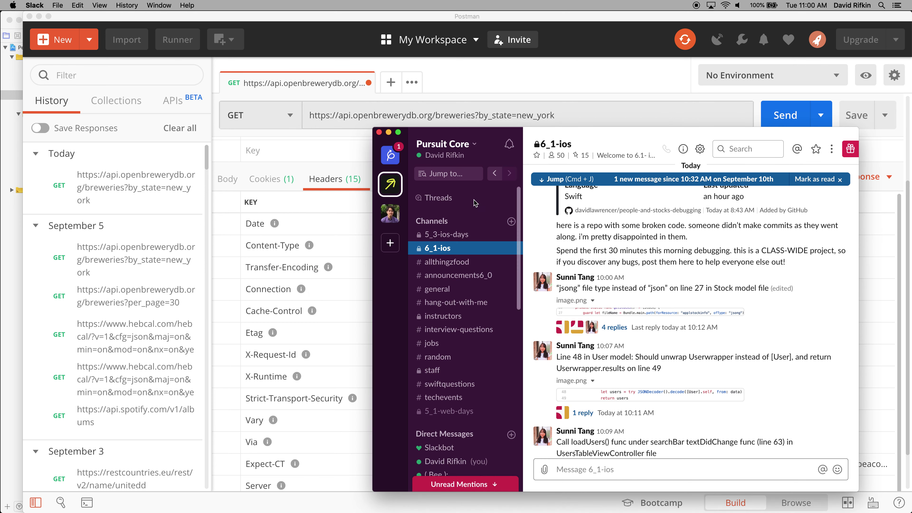
pyautogui.moveTo(592, 145); pyautogui.dragTo(0, 122)
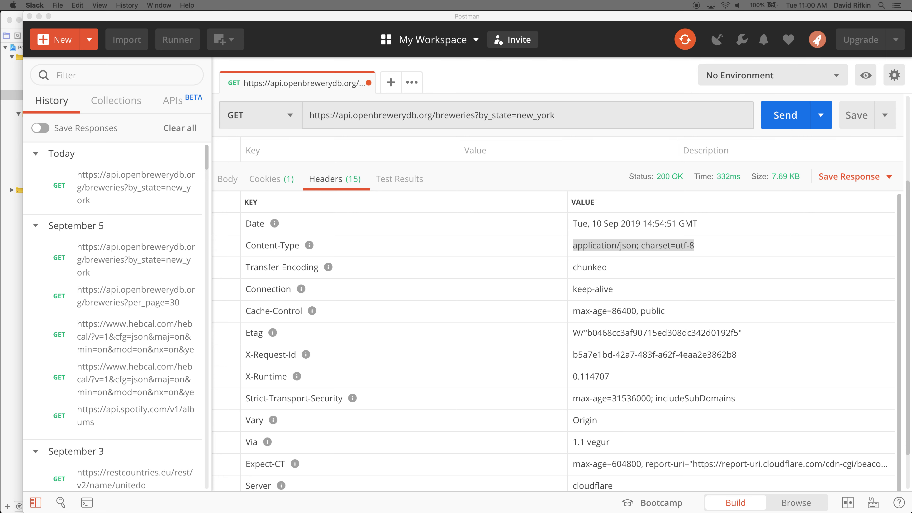
# Step: Bring up the Simulator to view the app's Stocks list and hide the Simulator
pyautogui.press('super+Tab')
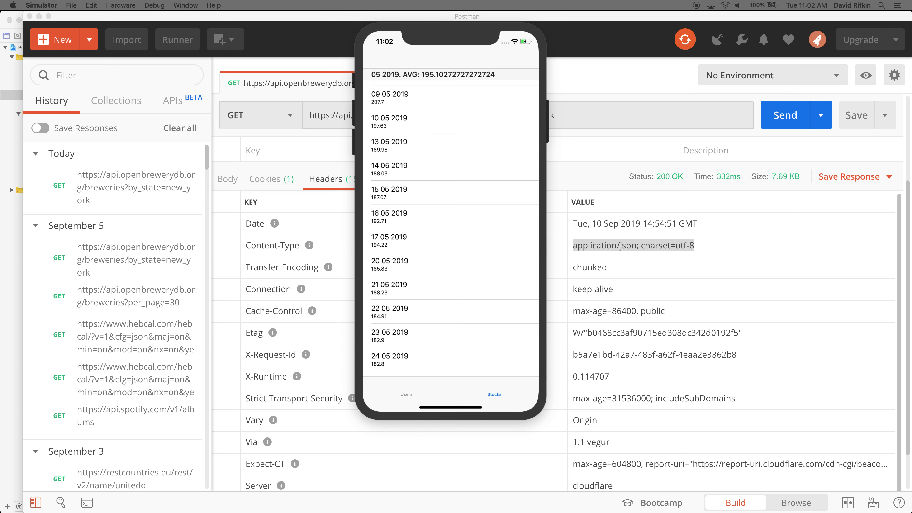
pyautogui.click(468, 43)
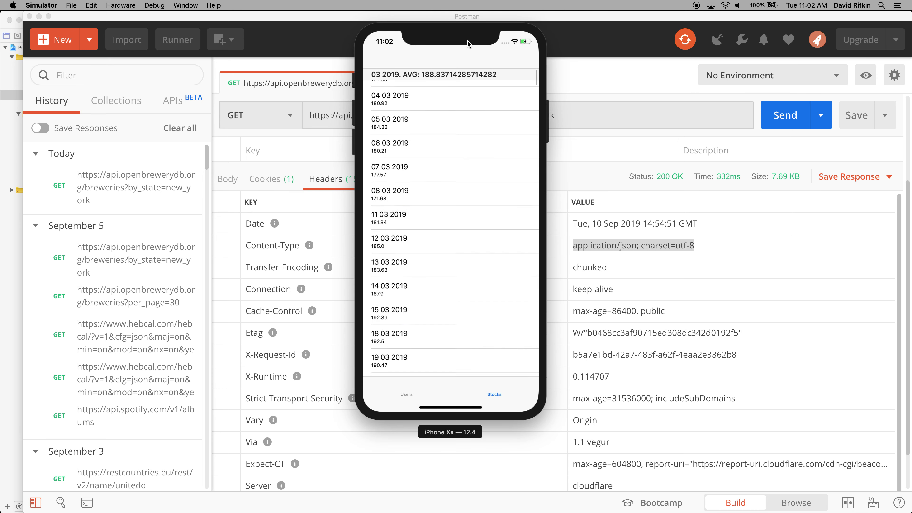
pyautogui.press('super+h')
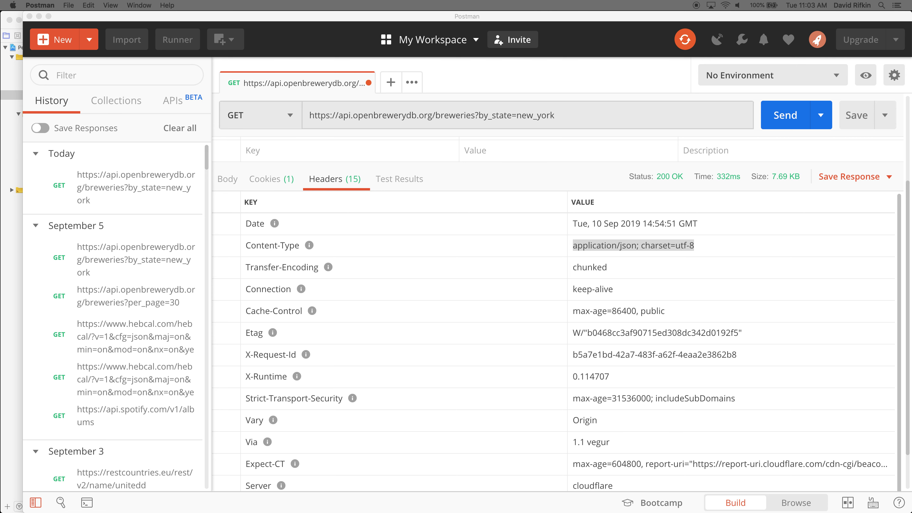
# Step: Switch to TextEdit and close the untitled warmup note, deleting it instead of saving
pyautogui.press('super+Tab')
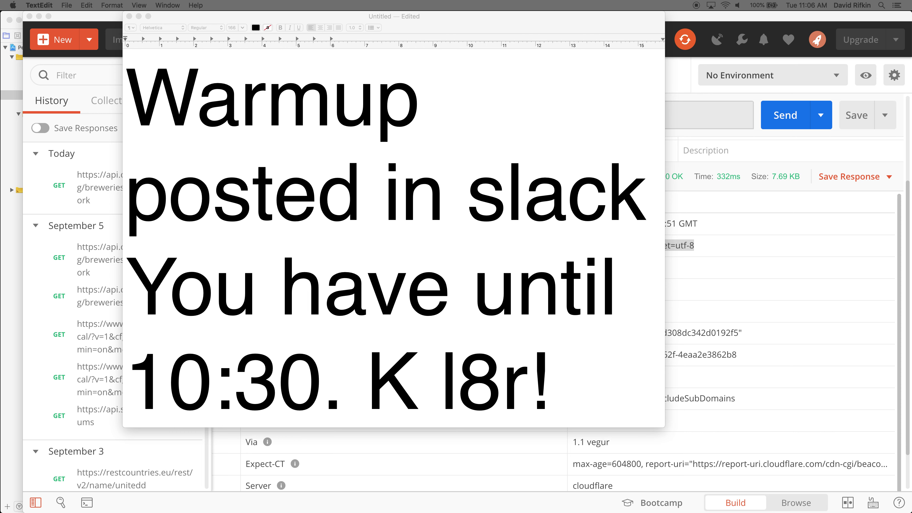
pyautogui.click(225, 232)
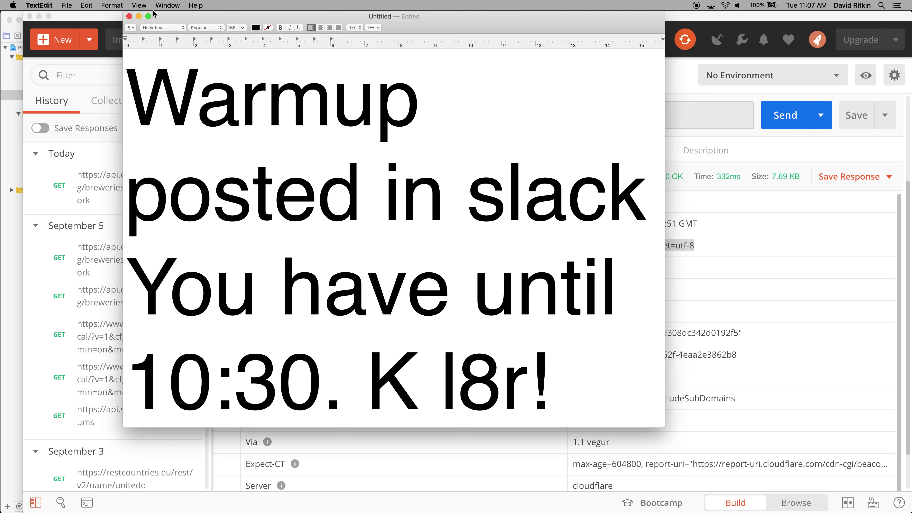
pyautogui.click(129, 17)
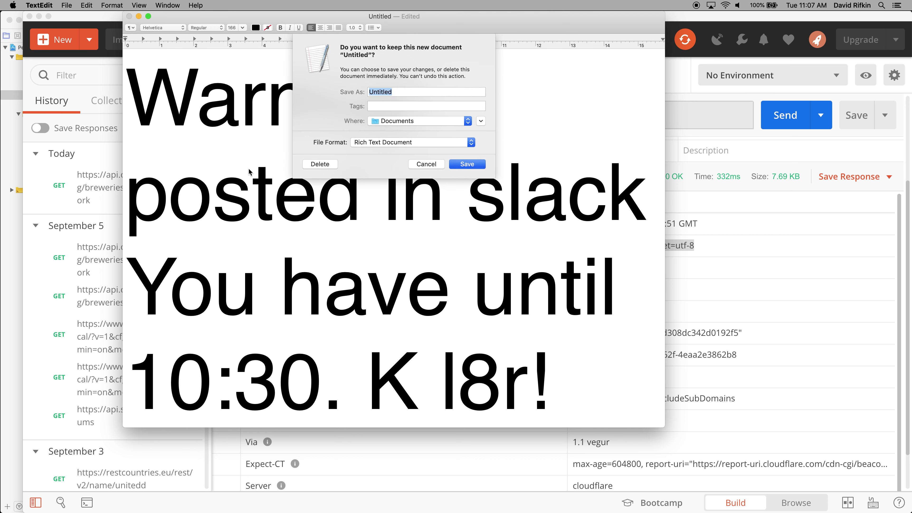
pyautogui.click(312, 165)
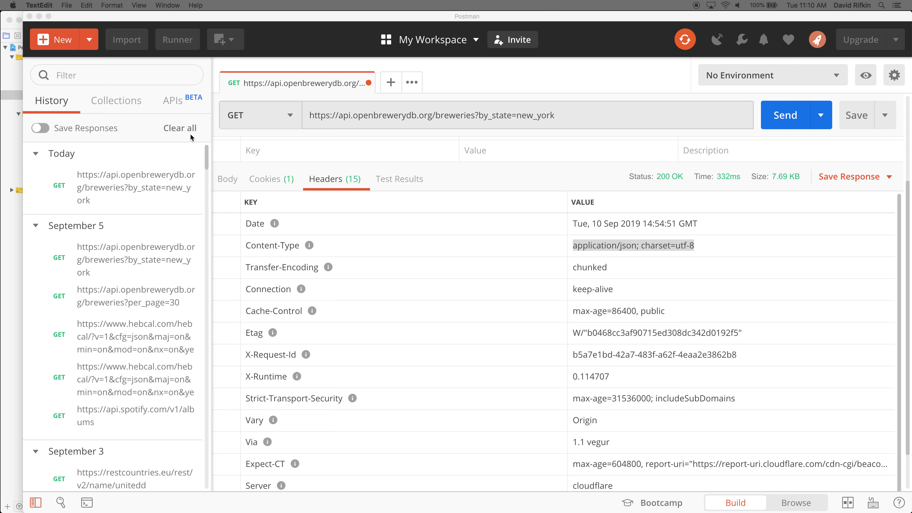
# Step: Minimise the Postman window, and bring the Chrome window with Airtable fully onto this screen, enlarged to fill it
pyautogui.click(645, 45)
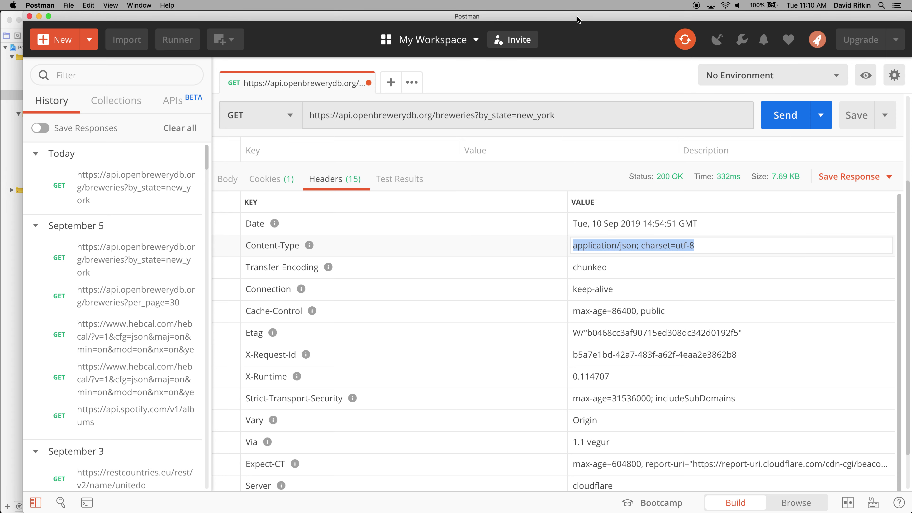
pyautogui.press('super+m')
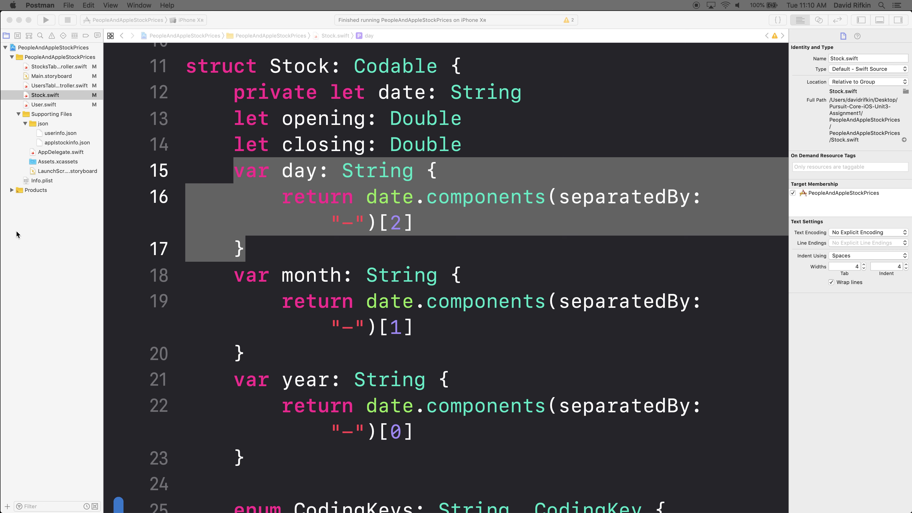
pyautogui.click(327, 257)
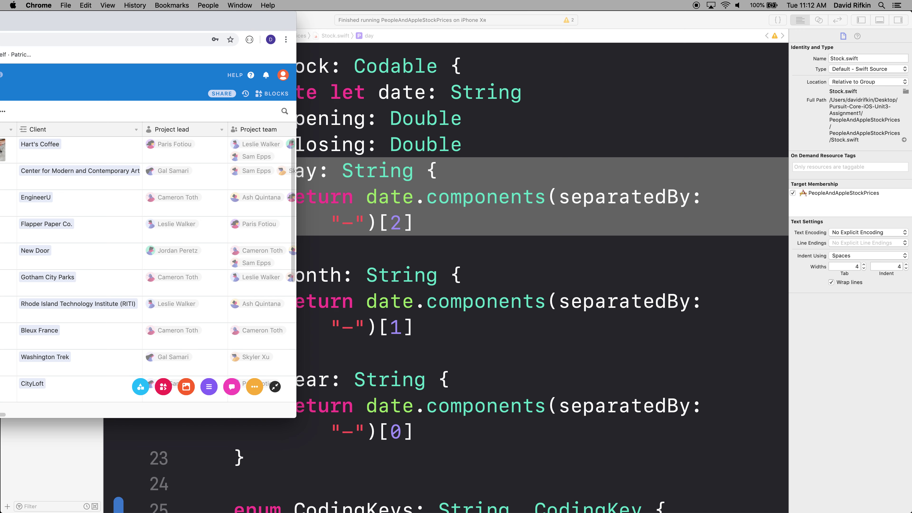
pyautogui.moveTo(179, 21); pyautogui.dragTo(557, 21)
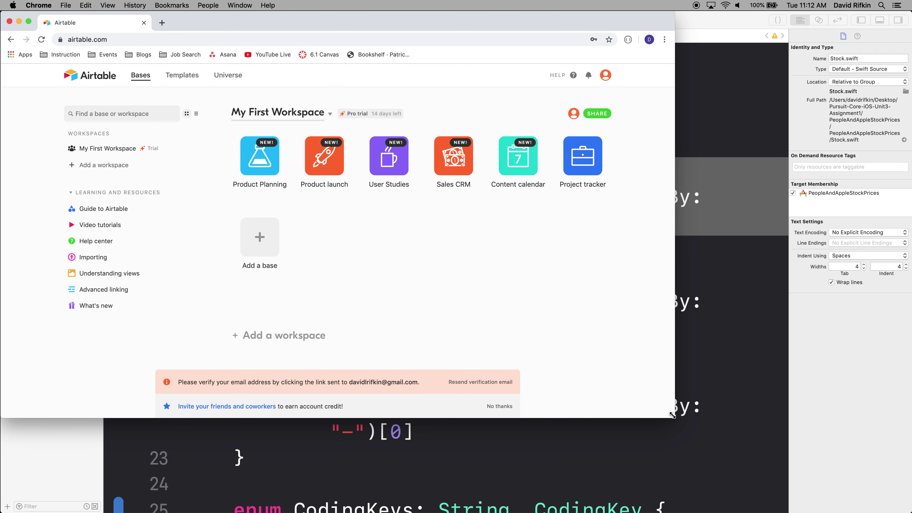
pyautogui.moveTo(671, 415); pyautogui.dragTo(911, 512)
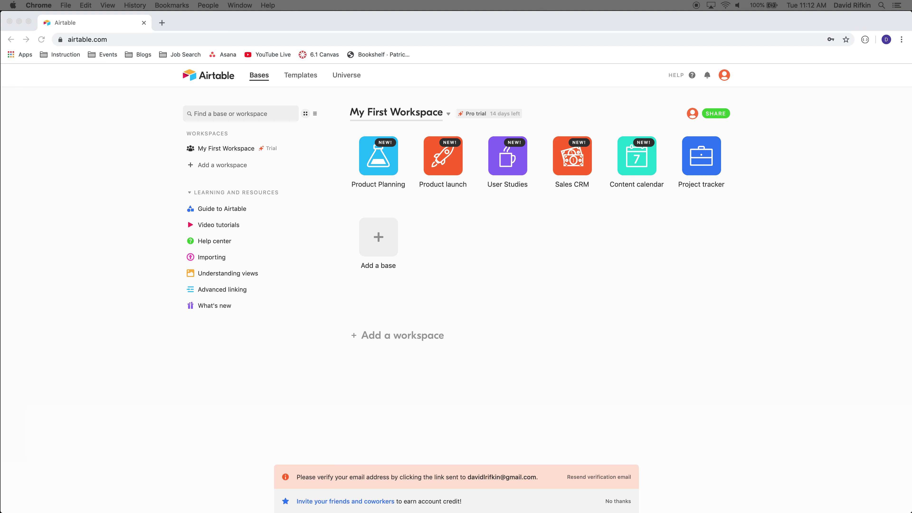
pyautogui.click(549, 278)
pyautogui.press('super+Tab')
pyautogui.press('super+Tab')
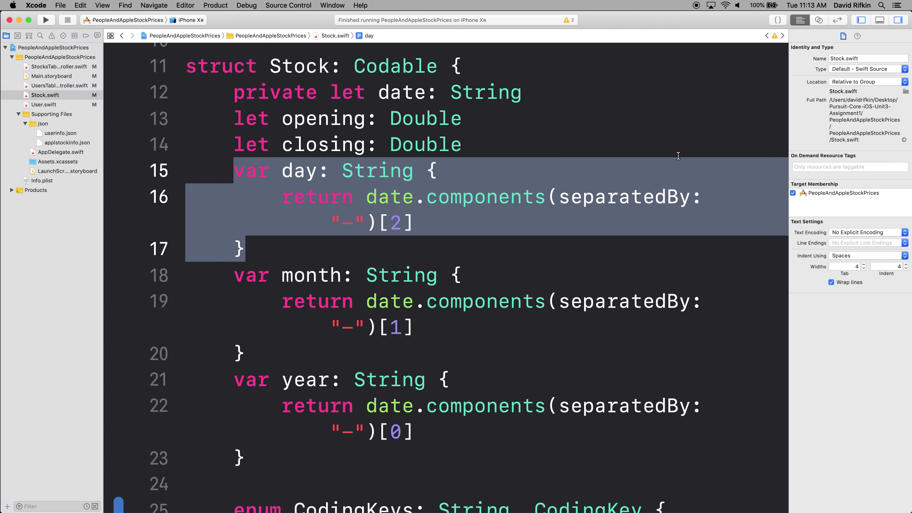
pyautogui.click(678, 155)
pyautogui.press('super+Tab')
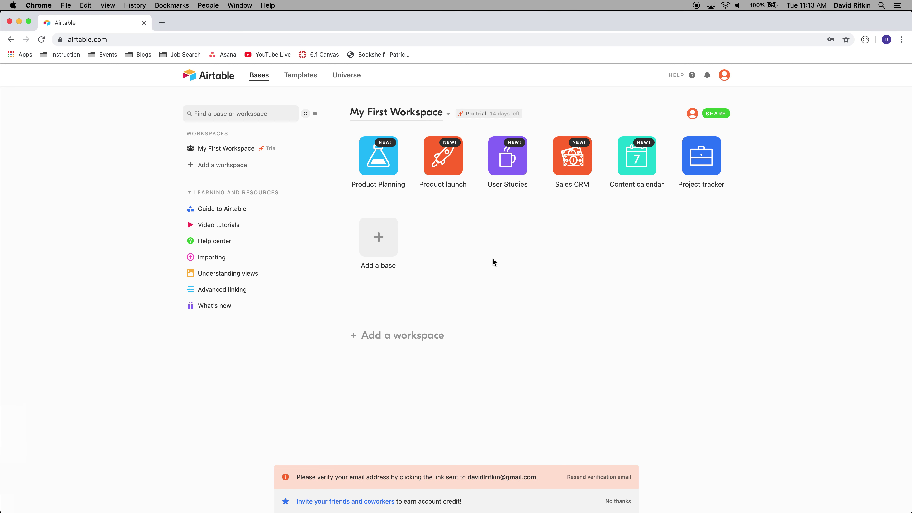
pyautogui.press('super+Tab')
pyautogui.press('super+Tab')
pyautogui.press('super+Tab')
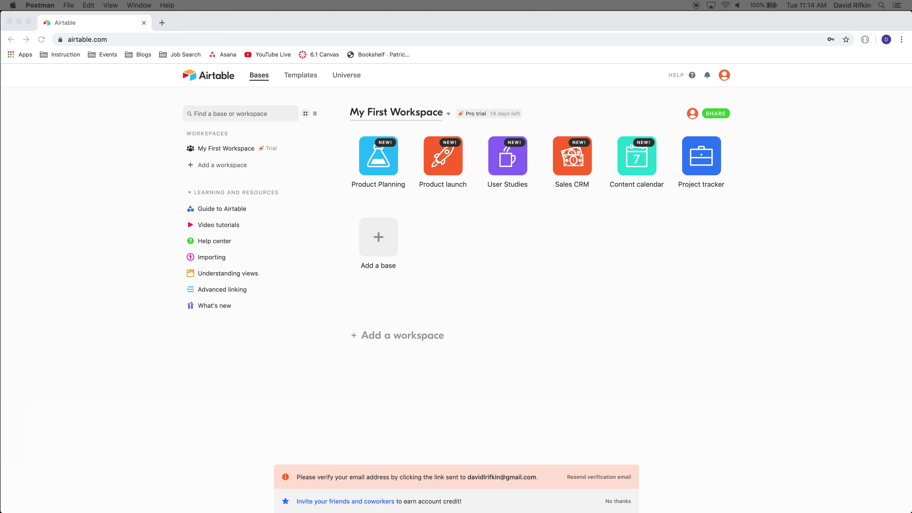
pyautogui.click(621, 281)
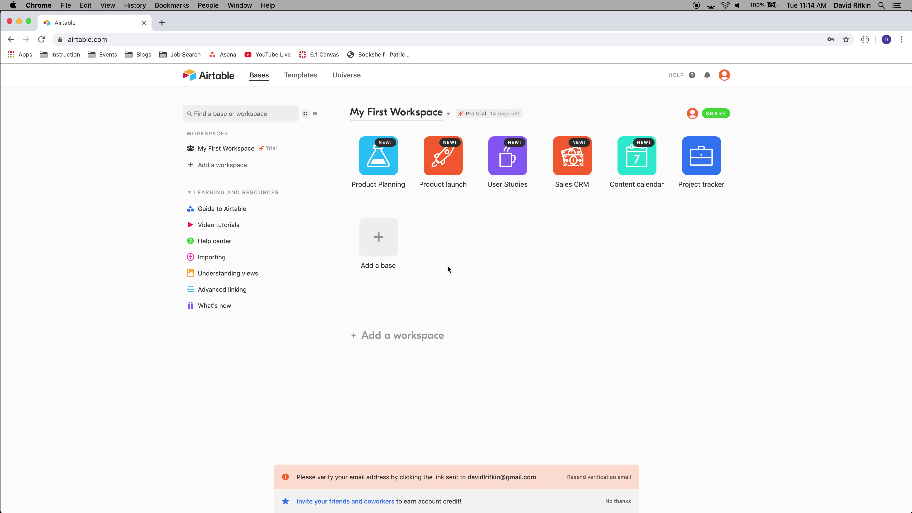
# Step: Zoom the Airtable page to 150% and dismiss the banner about inviting friends and coworkers
pyautogui.press('super+equal')
pyautogui.press('super+equal')
pyautogui.press('super+equal')
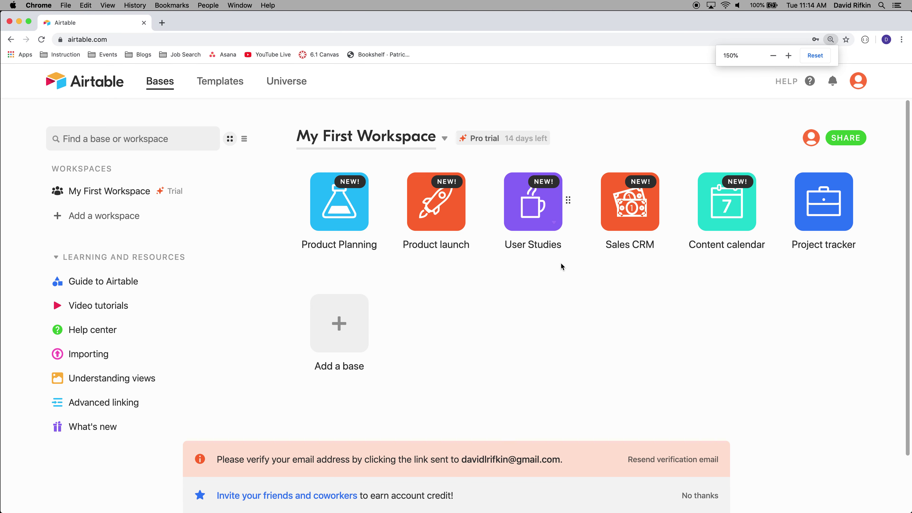
pyautogui.press('super+equal')
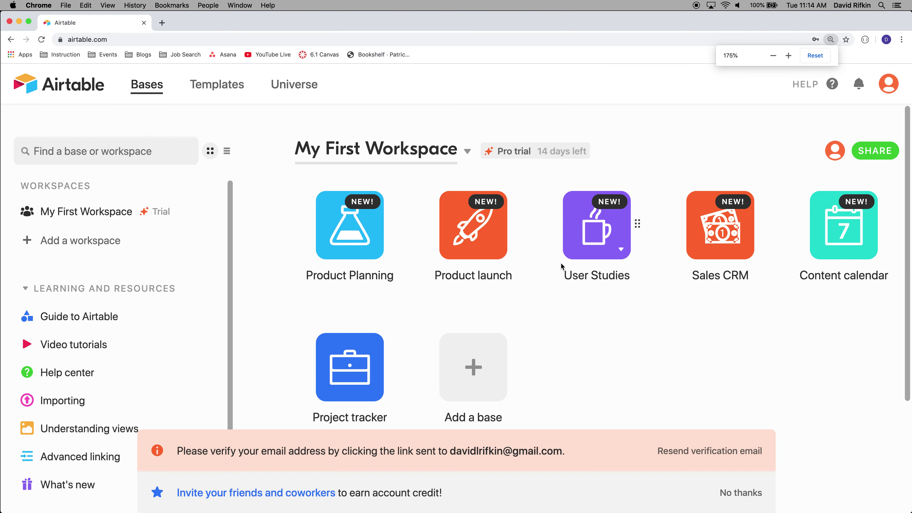
pyautogui.press('super+minus')
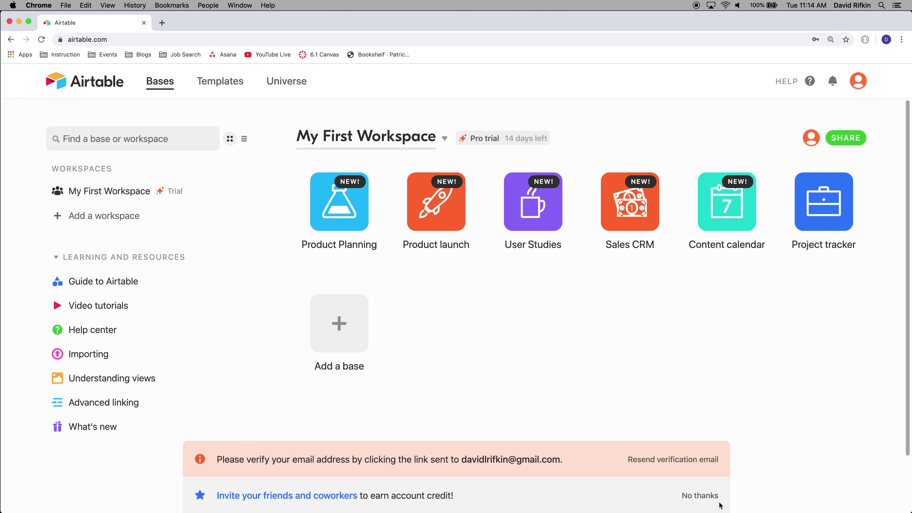
pyautogui.click(705, 496)
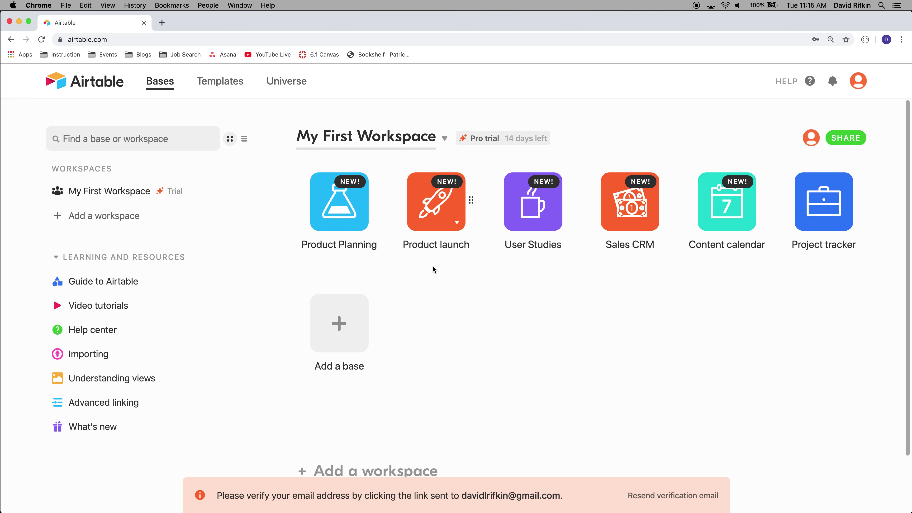
# Step: Open the Project tracker base and look over its Design projects table
pyautogui.click(818, 196)
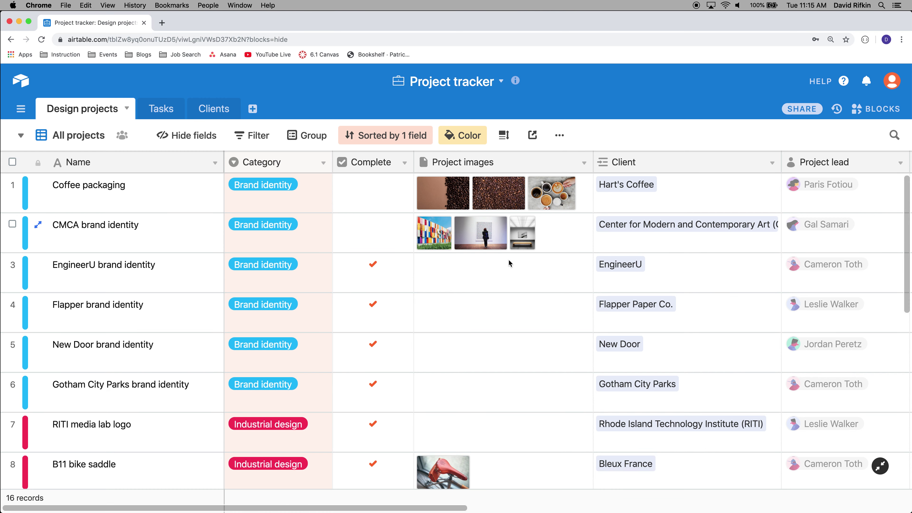
pyautogui.scroll(-3, 379, 256)
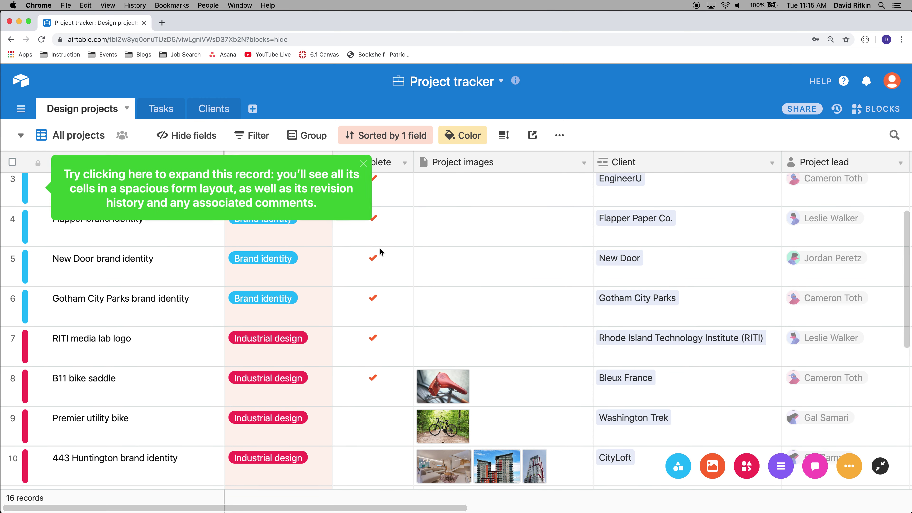
pyautogui.scroll(1, 380, 252)
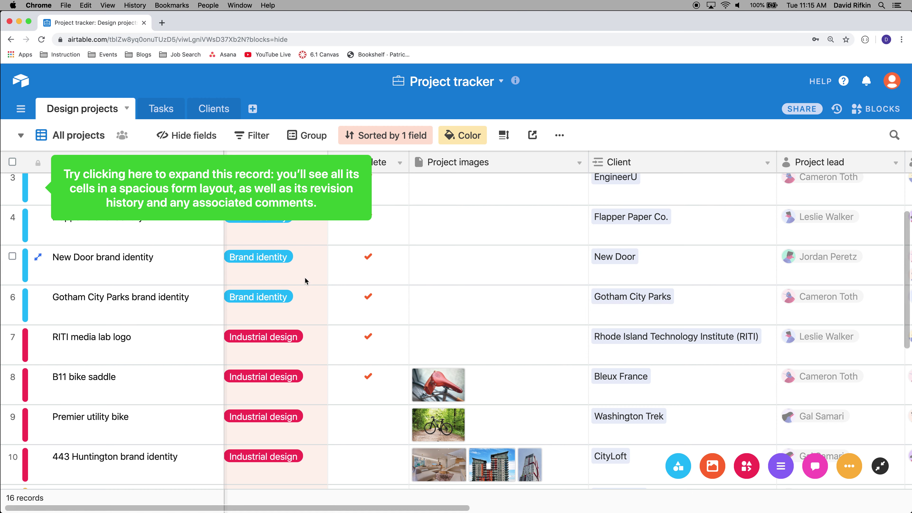
pyautogui.scroll(3, 305, 278)
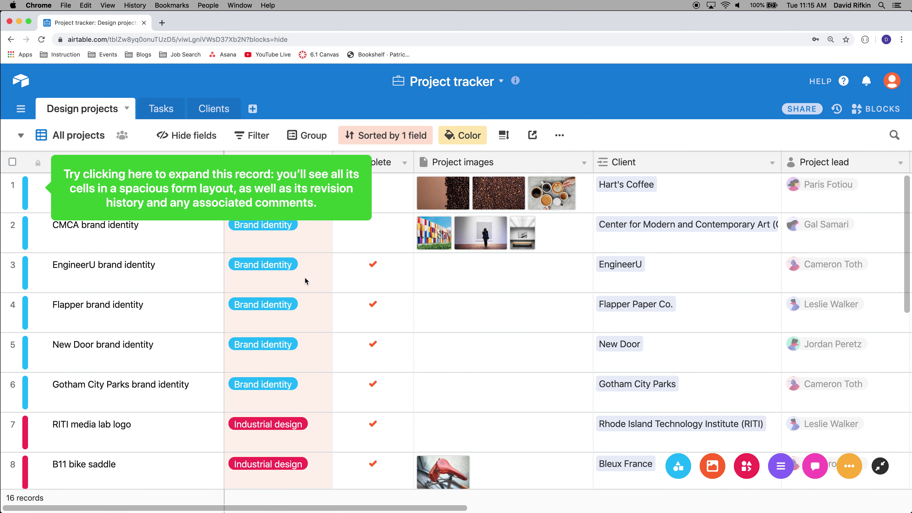
pyautogui.scroll(-1, 305, 280)
pyautogui.scroll(1, 317, 268)
pyautogui.hscroll(2, 327, 260)
pyautogui.hscroll(-2, 330, 252)
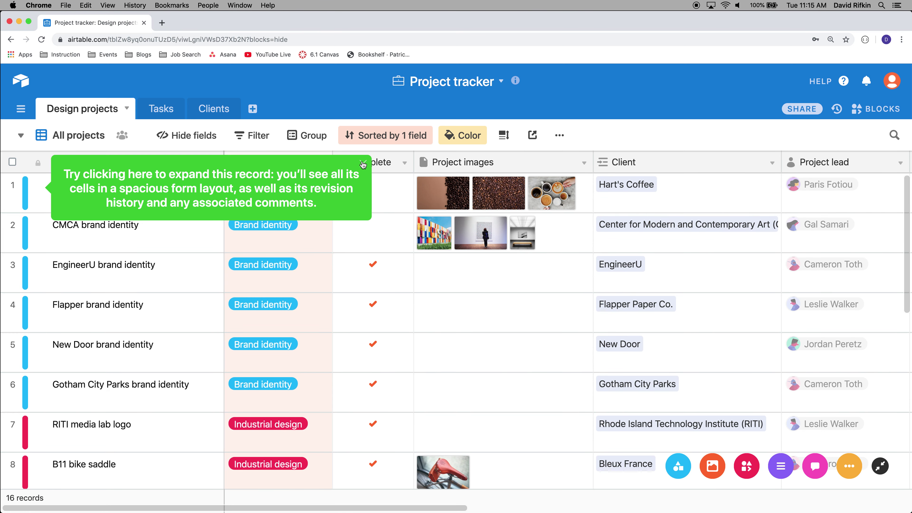
# Step: Dismiss the record, field and Blocks introduction tips, and close the Blocks pane beside the table
pyautogui.click(363, 165)
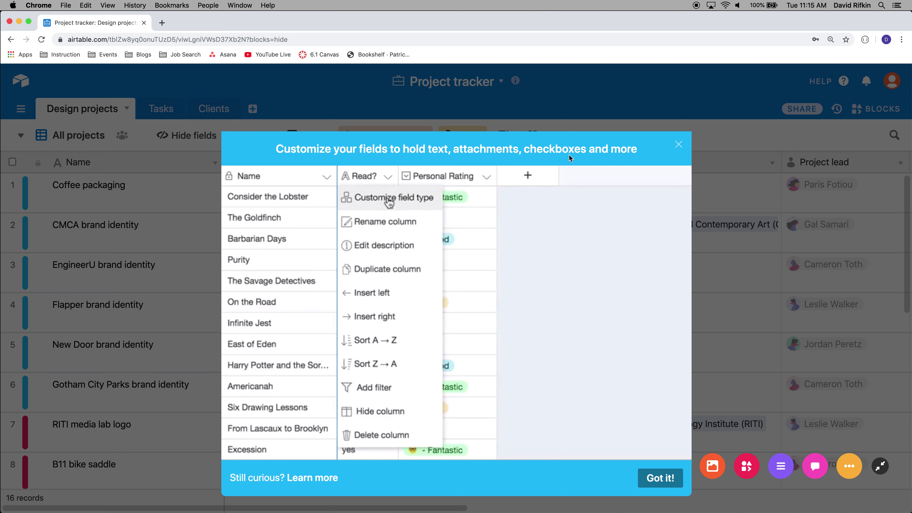
pyautogui.click(679, 143)
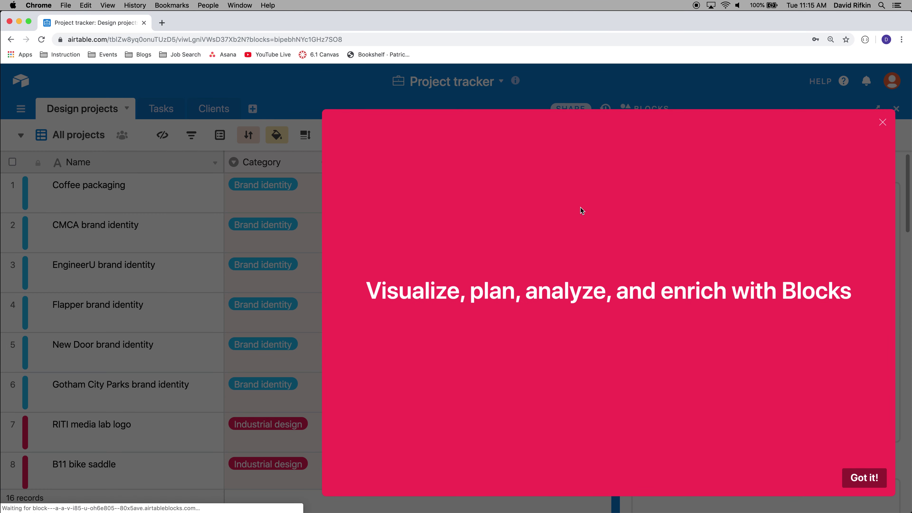
pyautogui.click(881, 125)
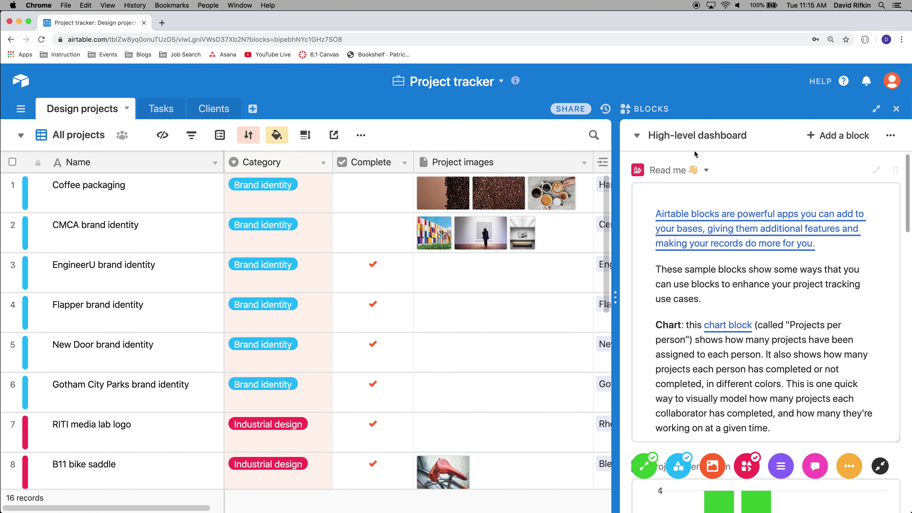
pyautogui.click(896, 108)
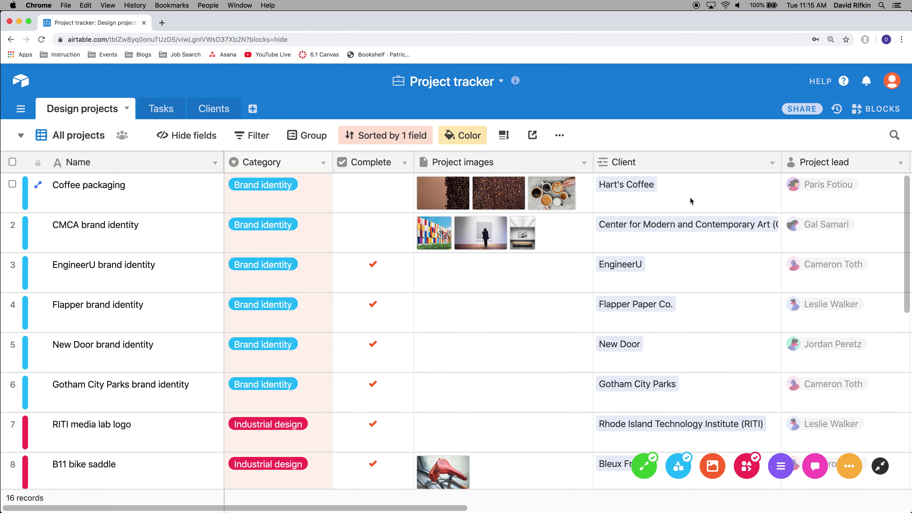
# Step: Examine the rows and columns of the Design projects table, from project names and images to clients and project teams
pyautogui.hscroll(3, 460, 223)
pyautogui.hscroll(-3, 461, 223)
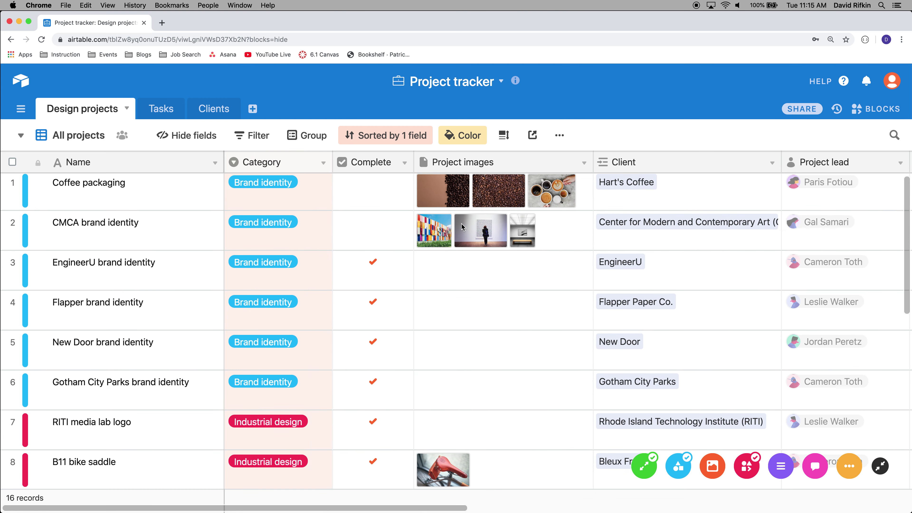
pyautogui.scroll(-5, 462, 226)
pyautogui.hscroll(5, 462, 226)
pyautogui.scroll(1, 461, 226)
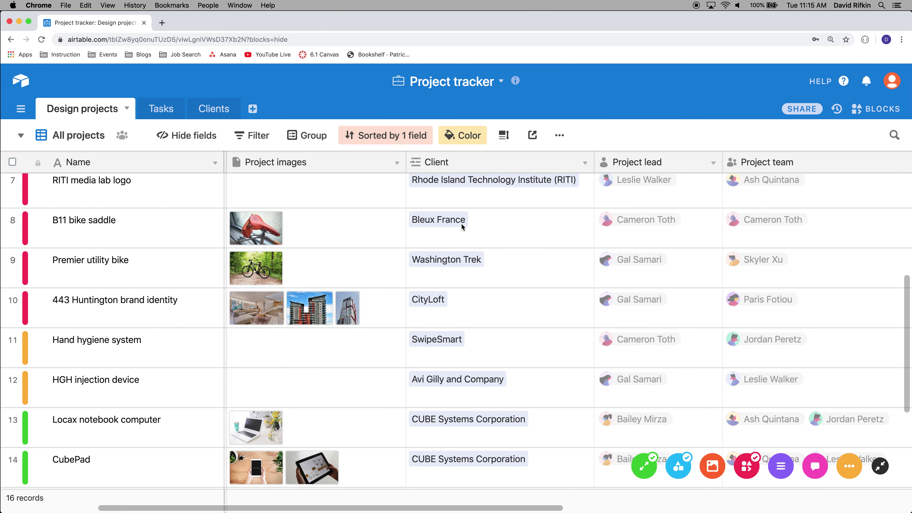
pyautogui.hscroll(3, 462, 226)
pyautogui.scroll(-4, 462, 226)
pyautogui.hscroll(-10, 461, 226)
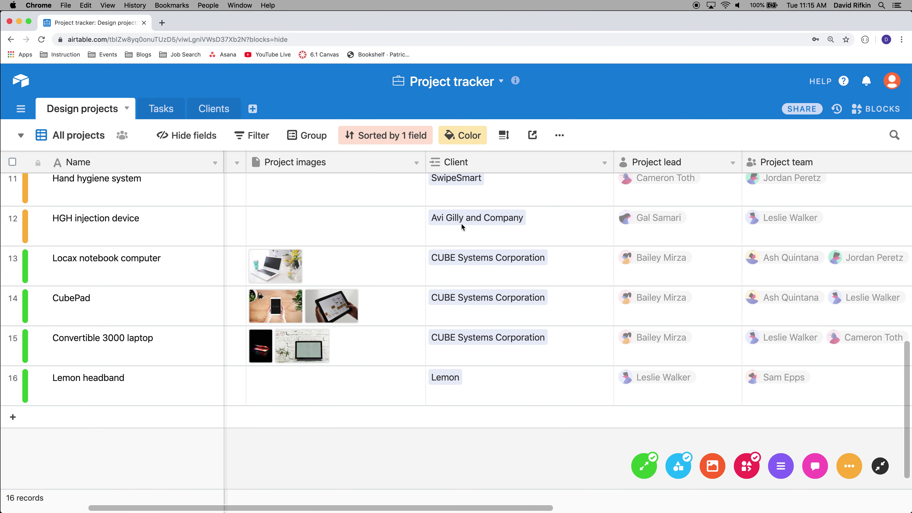
pyautogui.scroll(10, 461, 223)
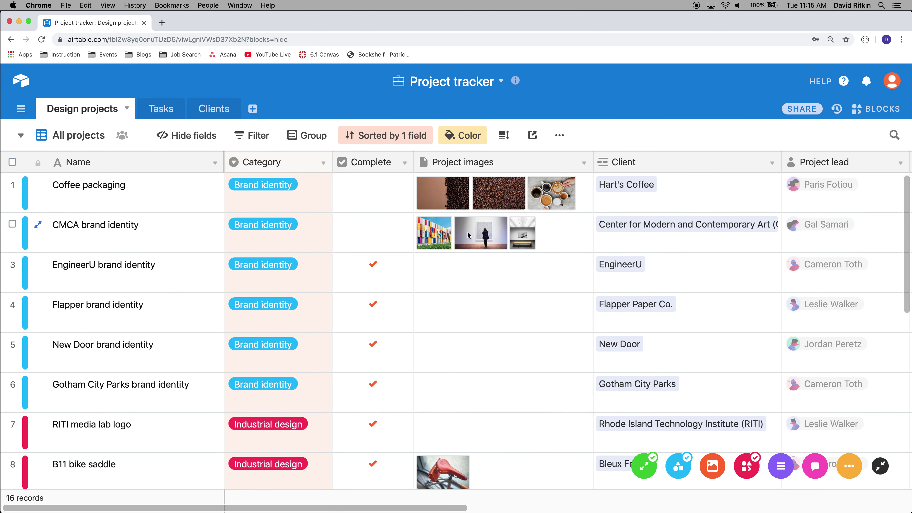
pyautogui.hscroll(2, 468, 234)
pyautogui.hscroll(3, 468, 234)
pyautogui.hscroll(-5, 468, 233)
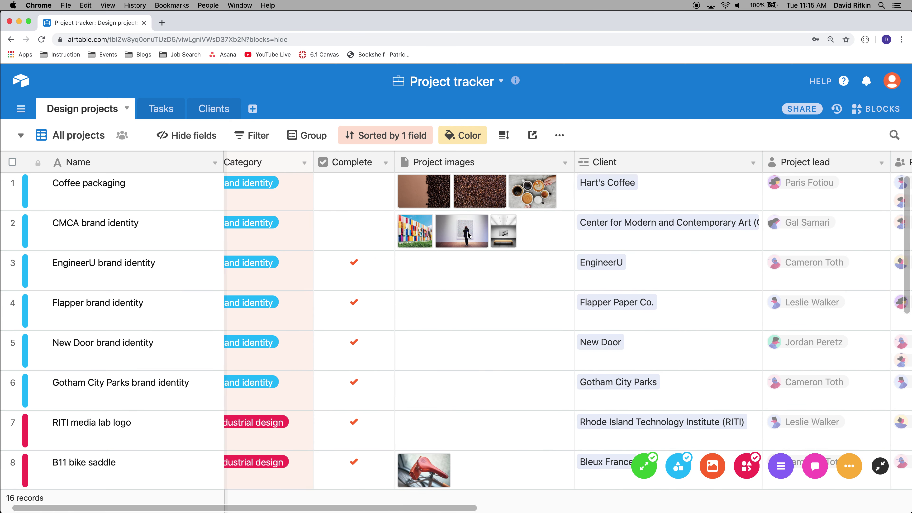
pyautogui.scroll(1, 468, 233)
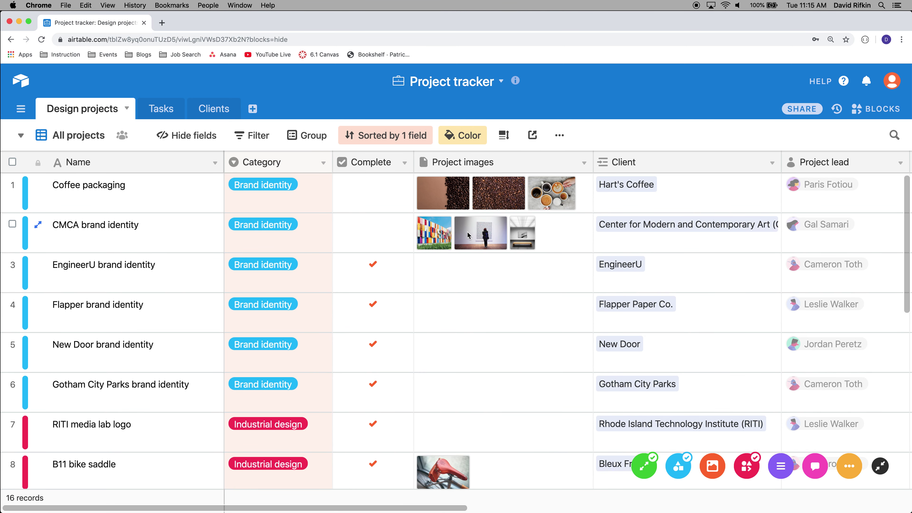
pyautogui.hscroll(3, 495, 232)
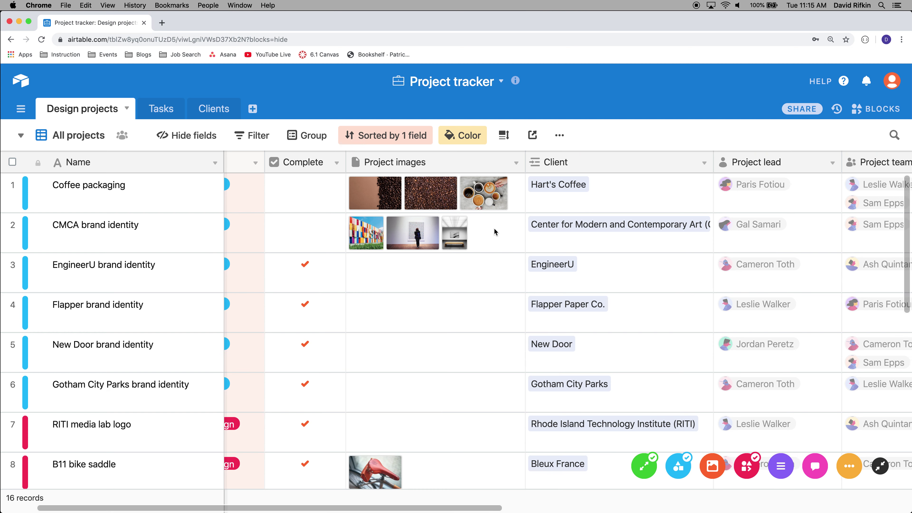
pyautogui.hscroll(1, 494, 232)
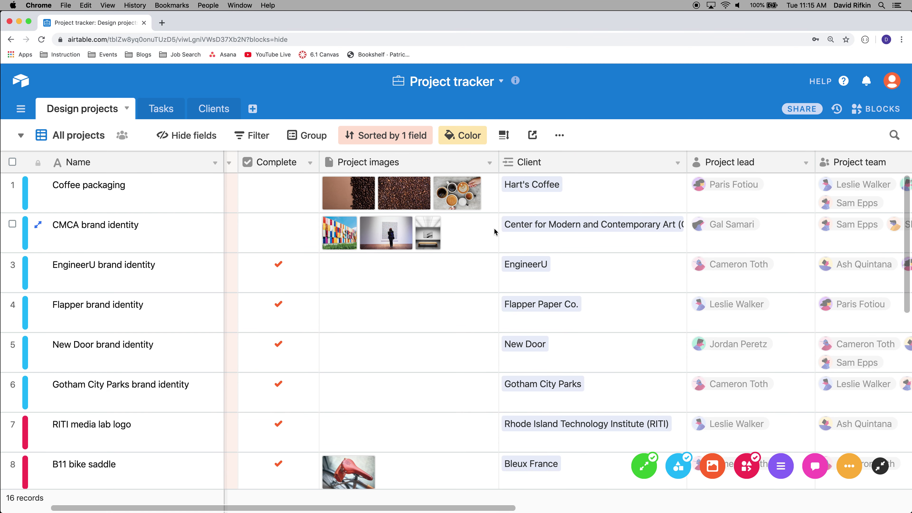
pyautogui.hscroll(-4, 494, 231)
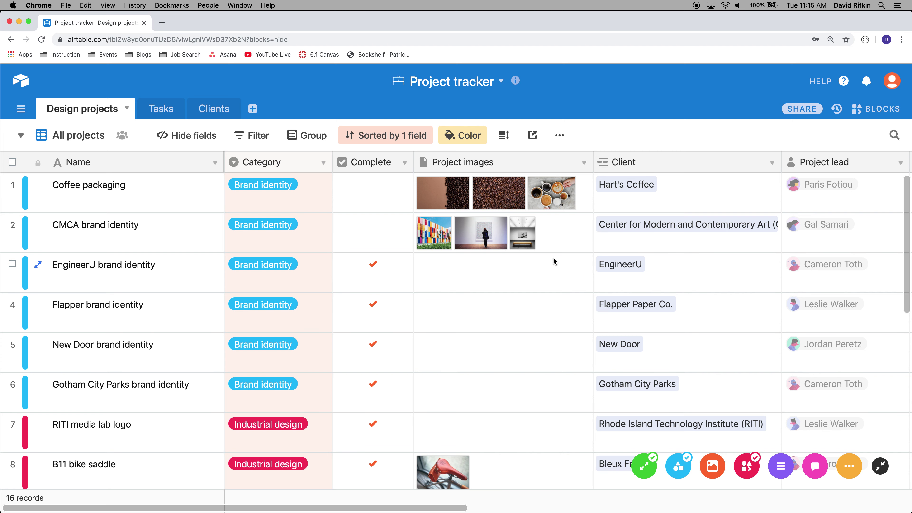
# Step: Review the Design projects records across all categories, comparing their completion status, images, clients, leads and teams
pyautogui.hscroll(5, 520, 266)
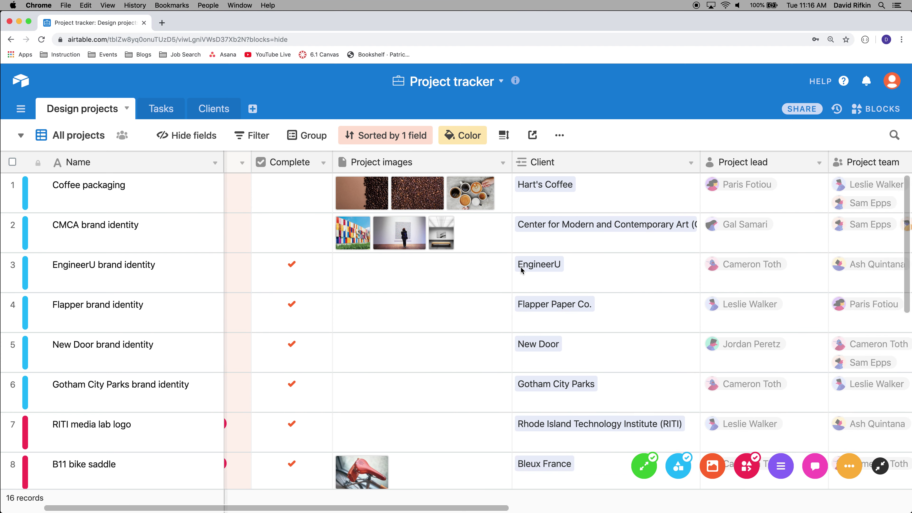
pyautogui.hscroll(1, 520, 266)
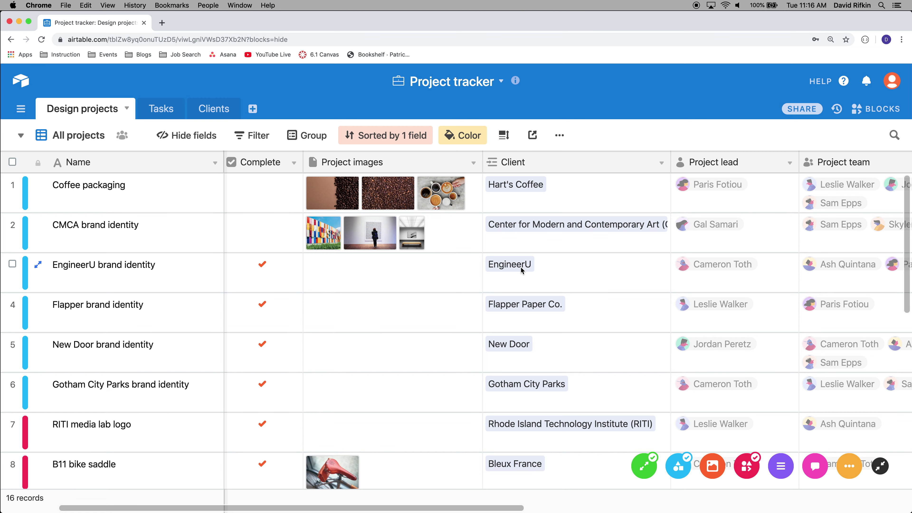
pyautogui.hscroll(-6, 520, 266)
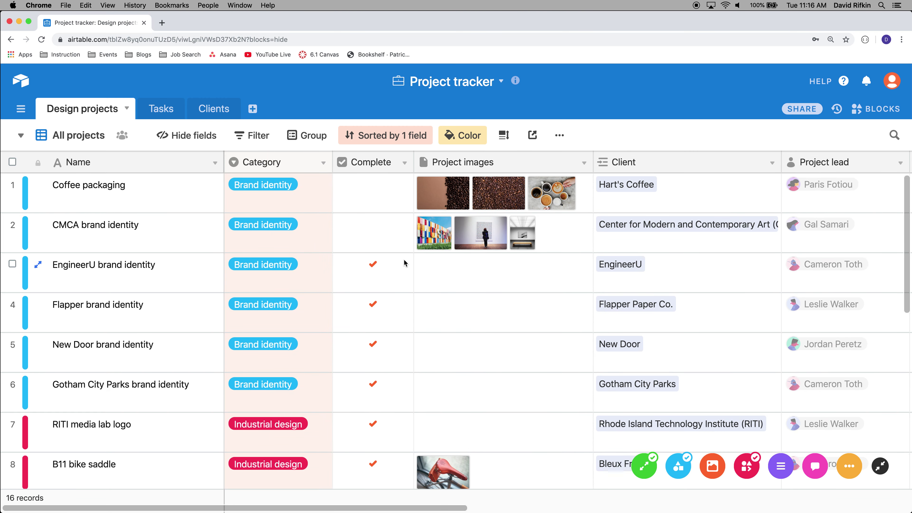
pyautogui.scroll(-5, 404, 263)
pyautogui.scroll(5, 404, 264)
pyautogui.scroll(-8, 404, 263)
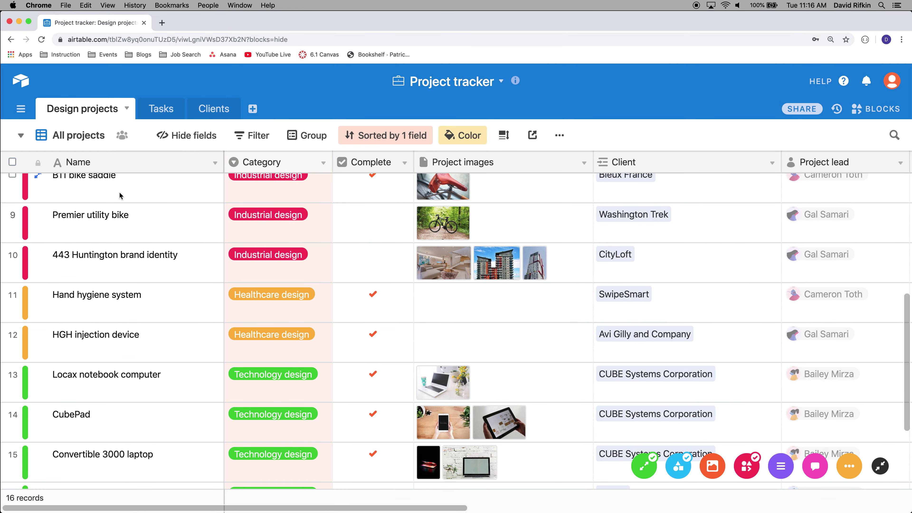
pyautogui.scroll(-4, 120, 280)
pyautogui.scroll(12, 119, 281)
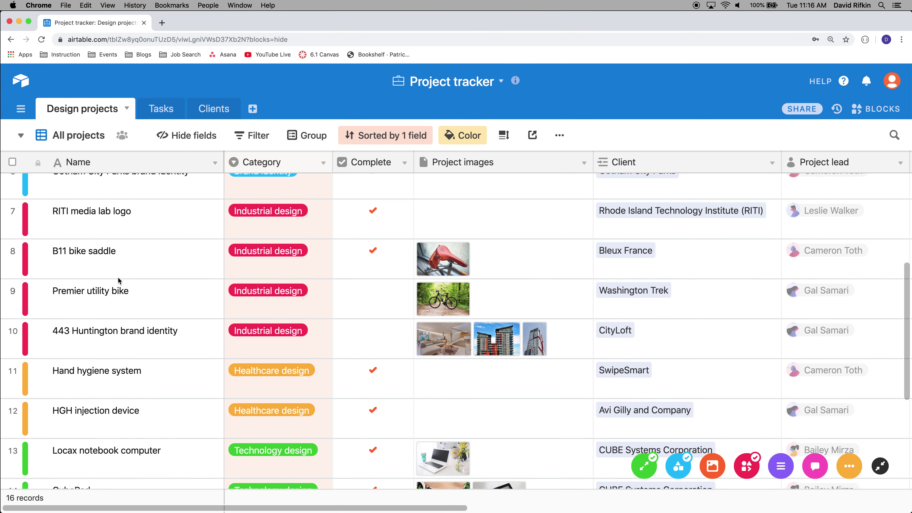
pyautogui.hscroll(1, 120, 283)
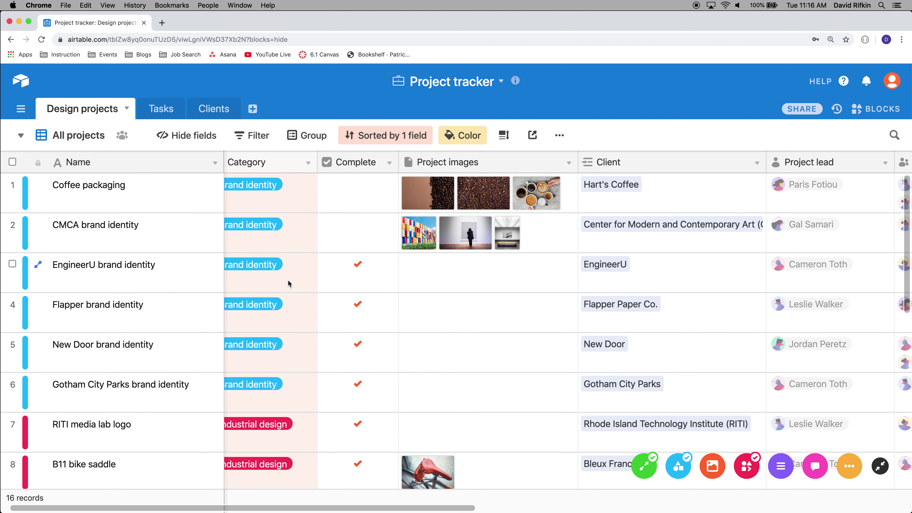
pyautogui.hscroll(-1, 393, 290)
pyautogui.scroll(-1, 392, 290)
pyautogui.scroll(1, 119, 178)
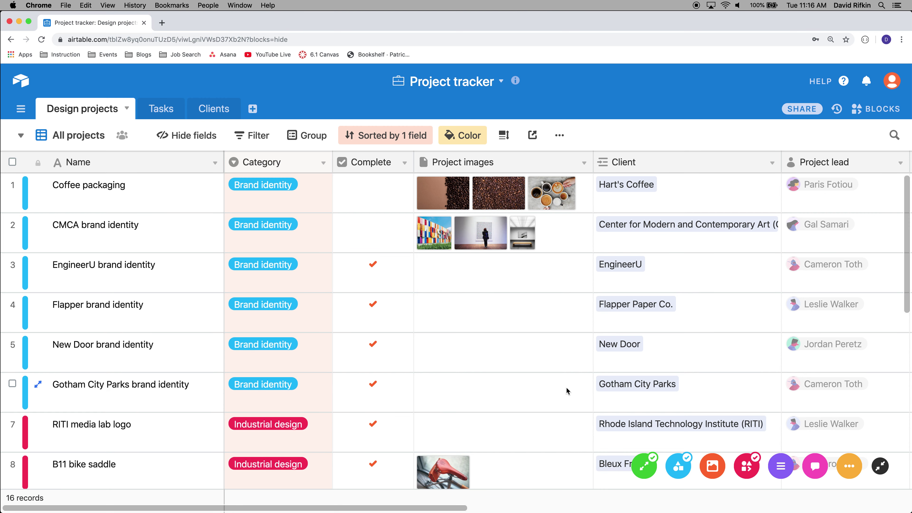
pyautogui.hscroll(5, 461, 405)
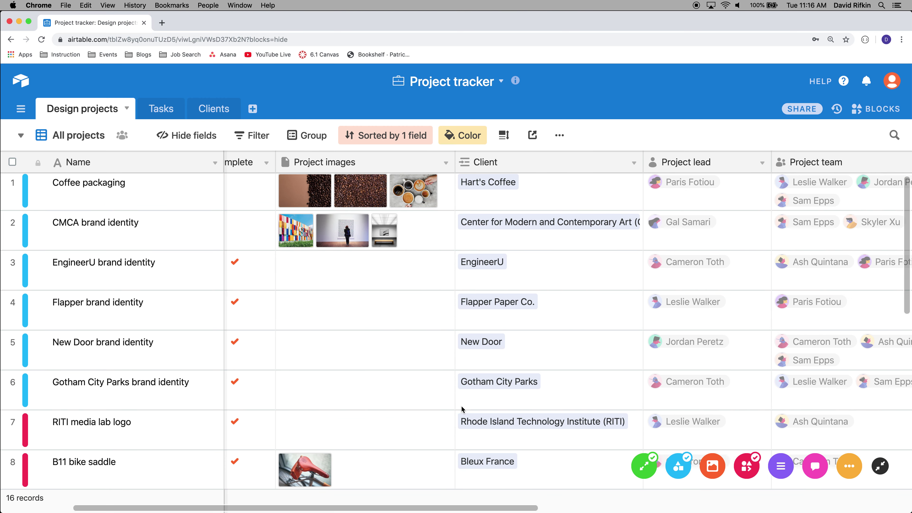
pyautogui.hscroll(-5, 460, 406)
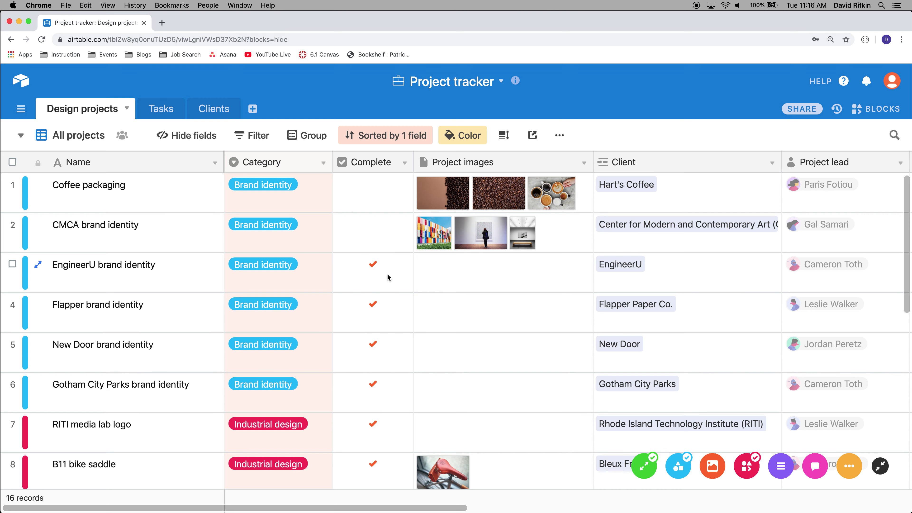
# Step: Look through the records of the Clients table, and view the Tasks table grouped by design project
pyautogui.click(226, 111)
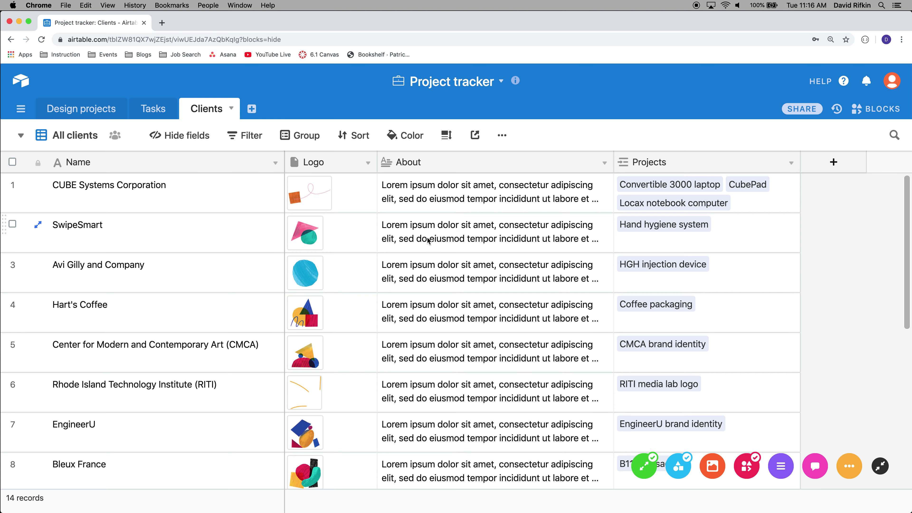
pyautogui.scroll(-3, 389, 268)
pyautogui.scroll(-4, 390, 270)
pyautogui.scroll(8, 391, 270)
pyautogui.moveTo(682, 510)
pyautogui.click(153, 112)
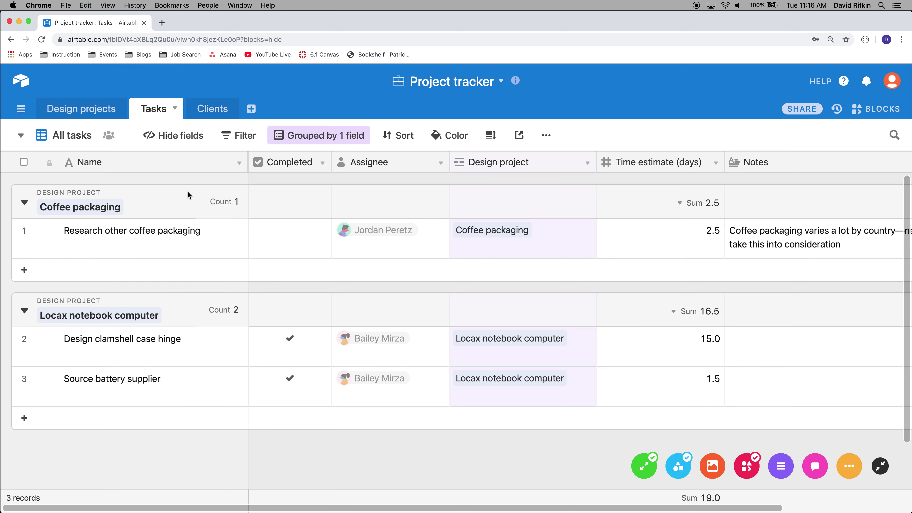
# Step: Return to the Design projects table and look across its columns from Category to Project team
pyautogui.click(108, 110)
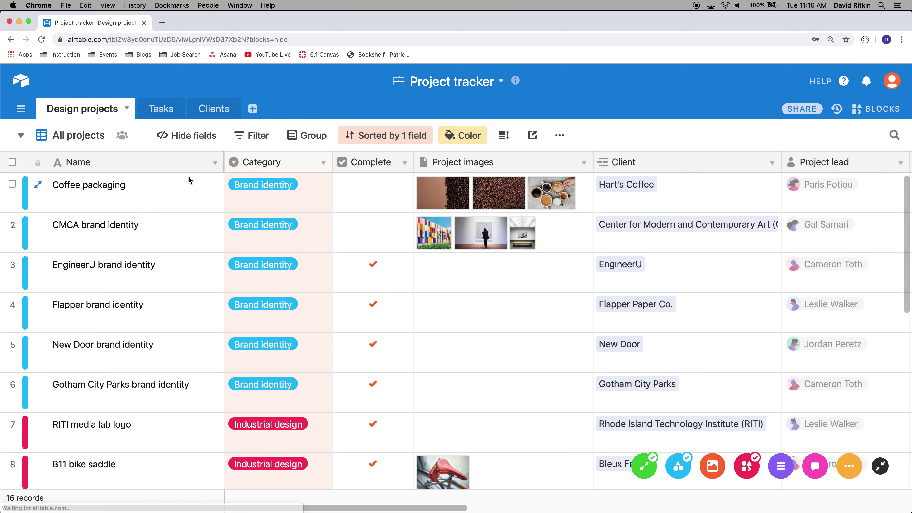
pyautogui.hscroll(5, 341, 289)
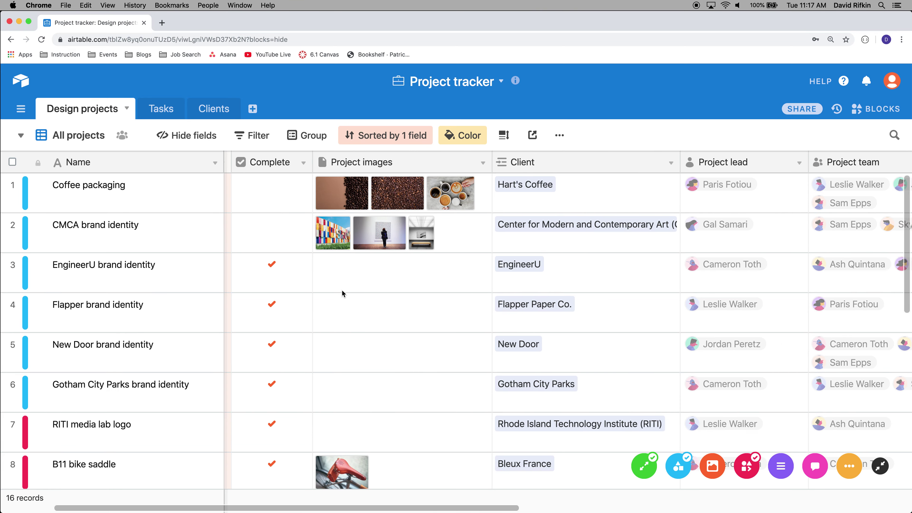
pyautogui.hscroll(-5, 342, 290)
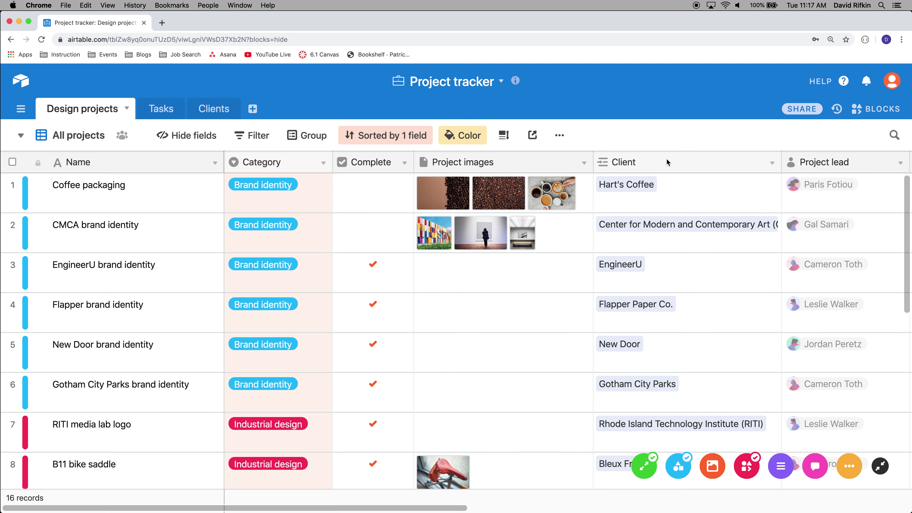
pyautogui.hscroll(3, 390, 328)
pyautogui.hscroll(-3, 390, 329)
# Step: Add an empty record to the end of the Design projects table and go back to its first rows
pyautogui.scroll(-6, 224, 393)
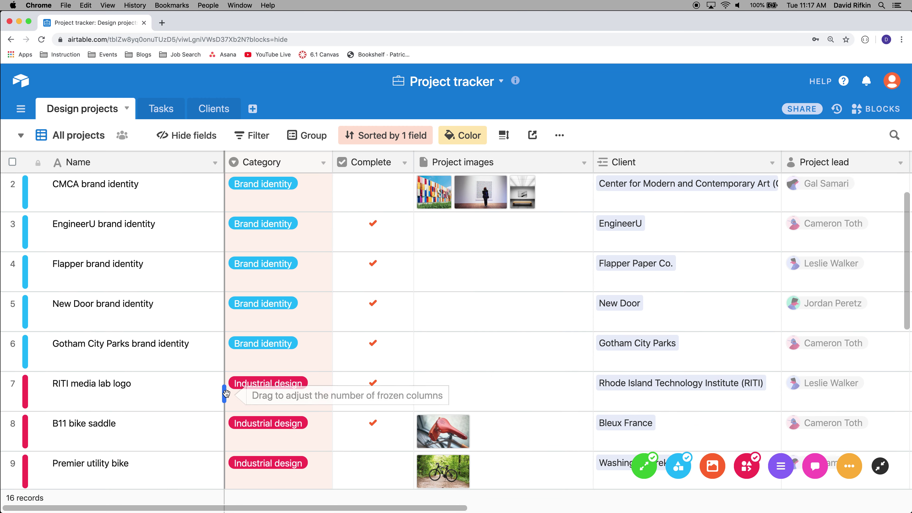
pyautogui.scroll(-5, 226, 393)
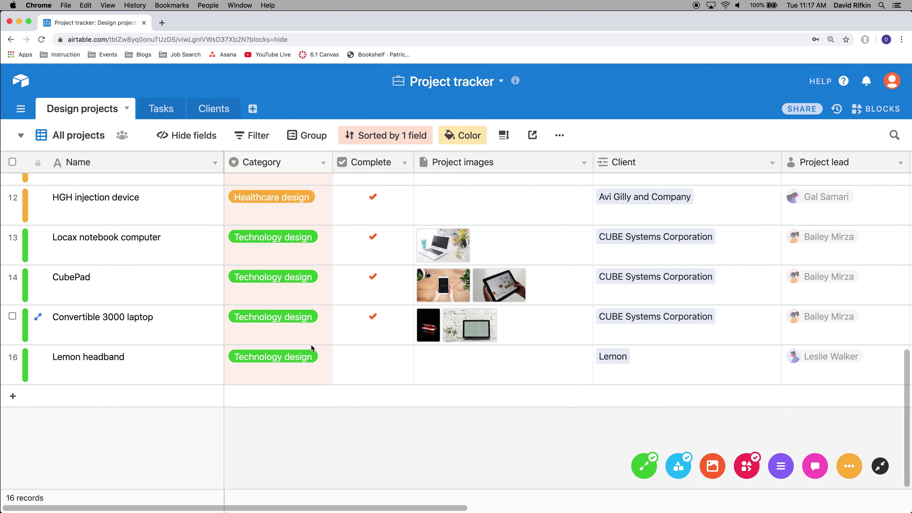
pyautogui.click(26, 396)
pyautogui.scroll(10, 179, 353)
pyautogui.scroll(3, 179, 353)
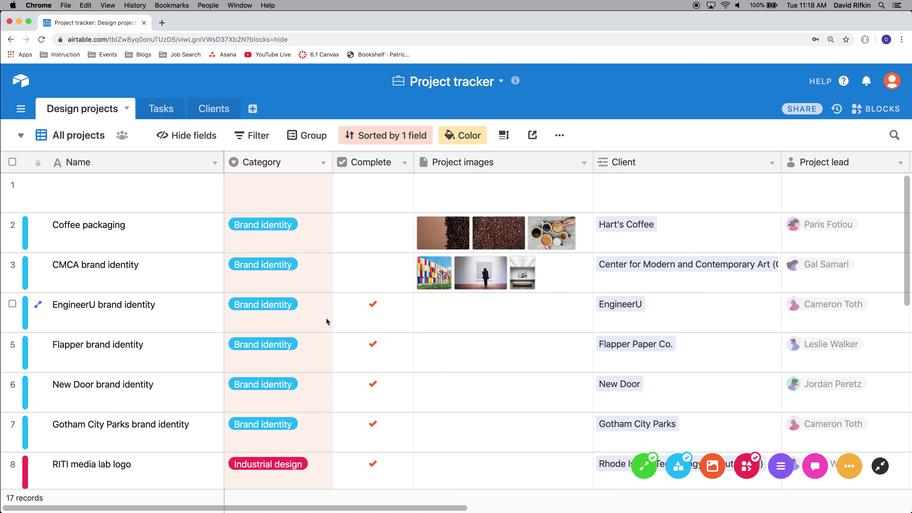
# Step: Examine the Design projects table with the new blank record, checking its rows and its field columns
pyautogui.scroll(-10, 332, 345)
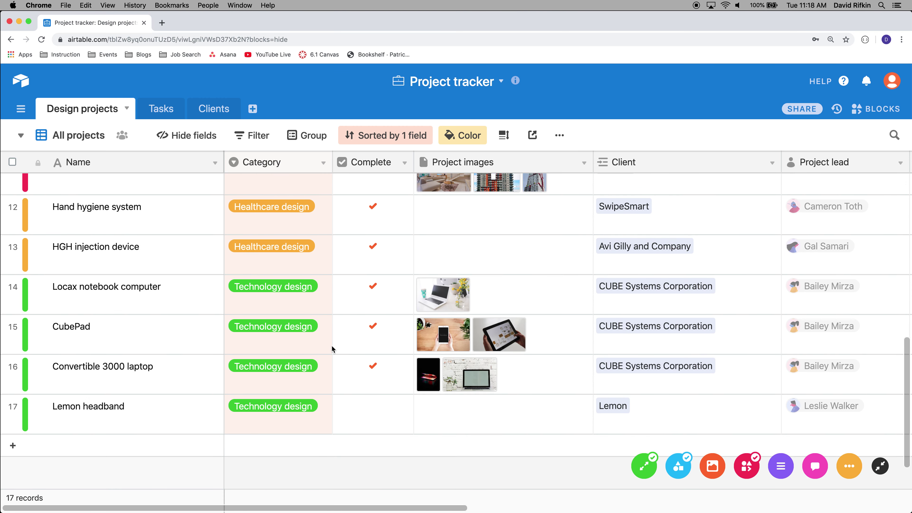
pyautogui.scroll(10, 331, 344)
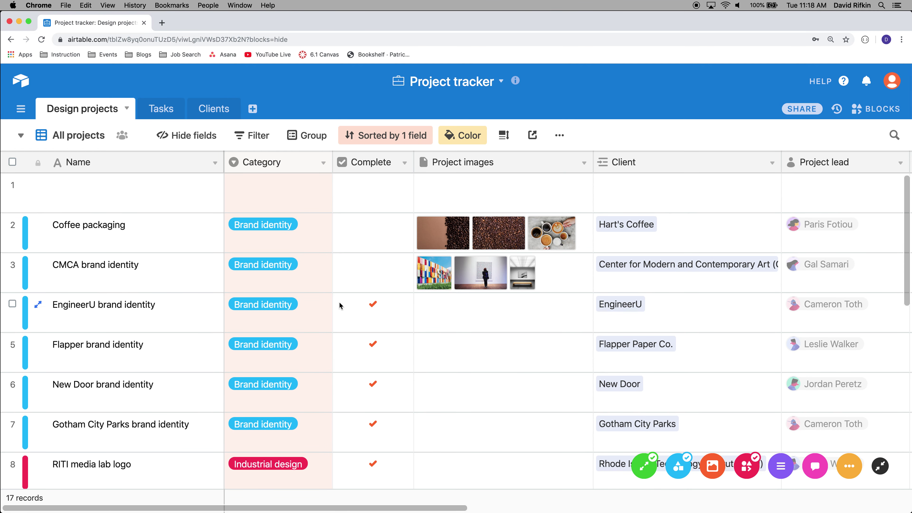
pyautogui.hscroll(3, 317, 228)
pyautogui.hscroll(-3, 317, 227)
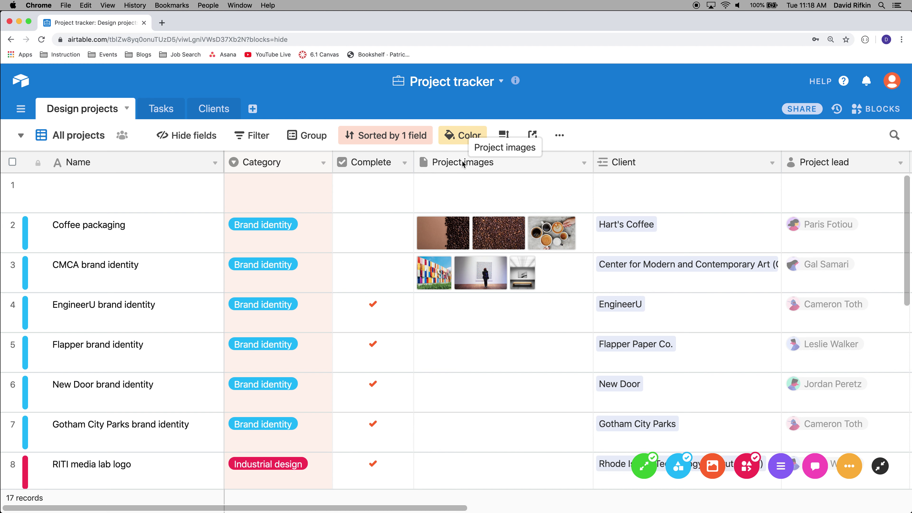
pyautogui.click(248, 510)
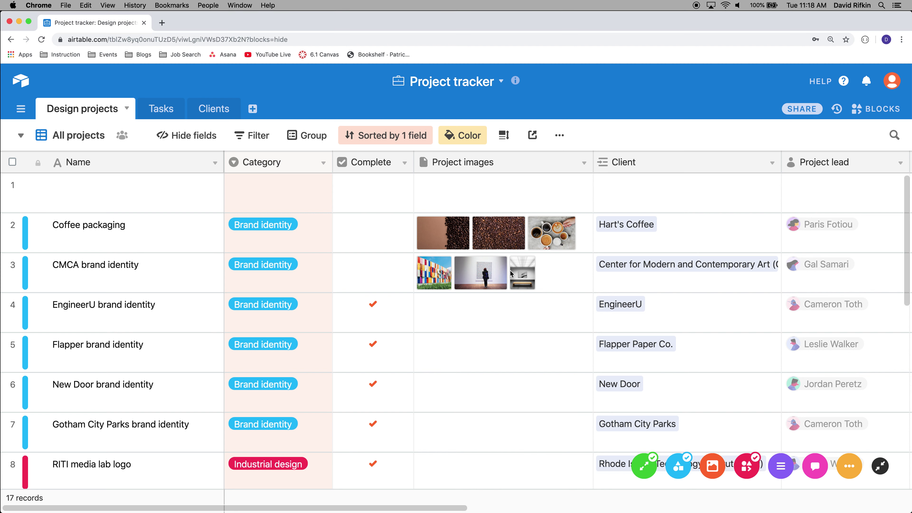
# Step: Launch Xcode, bring up the project-tracker-post-requests project and enlarge its window to fill the screen
pyautogui.click(482, 402)
pyautogui.press('super+space')
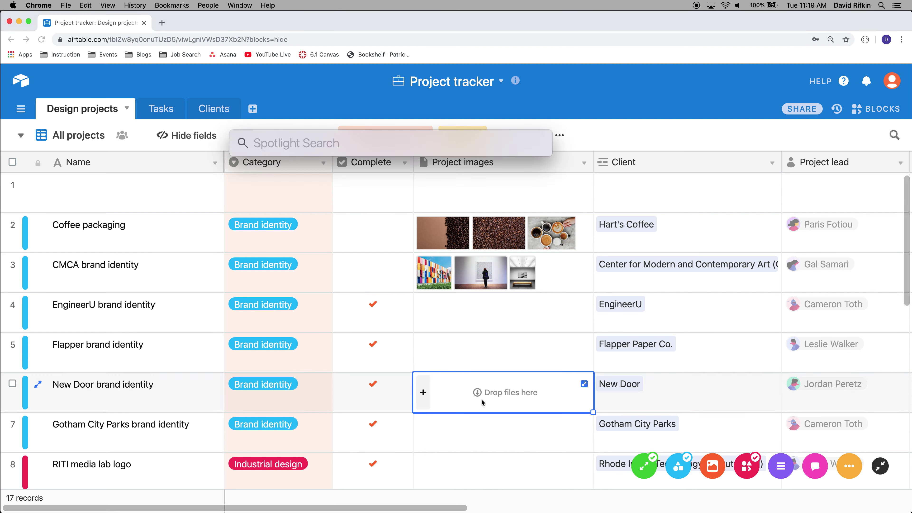
pyautogui.press('Escape')
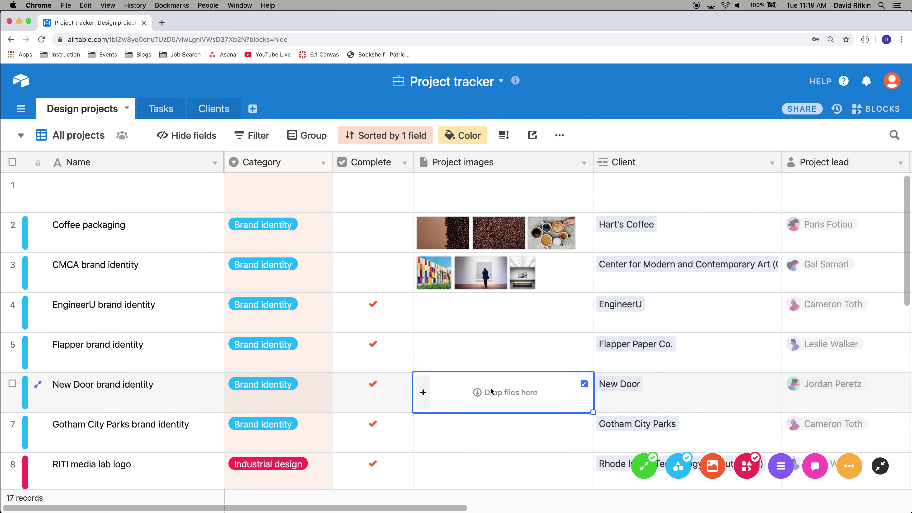
pyautogui.press('super+space')
pyautogui.write('xco')
pyautogui.press('Return')
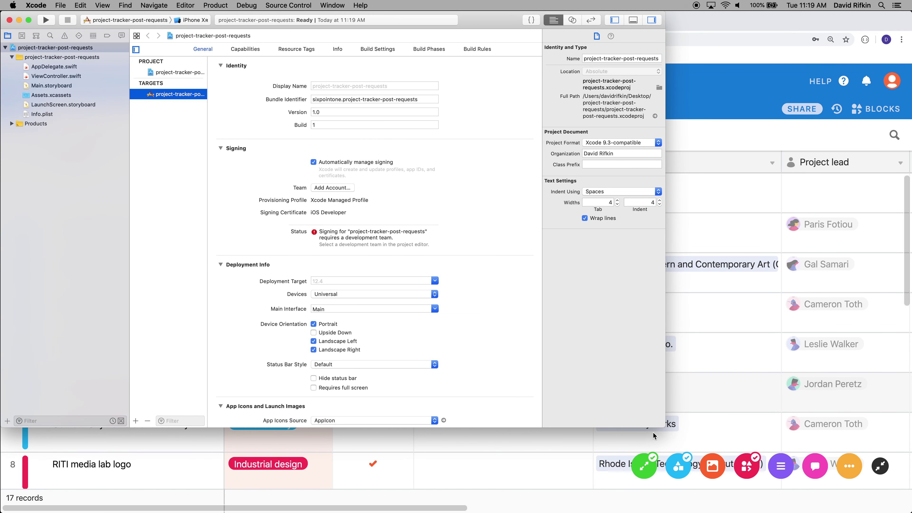
pyautogui.moveTo(664, 427); pyautogui.dragTo(911, 512)
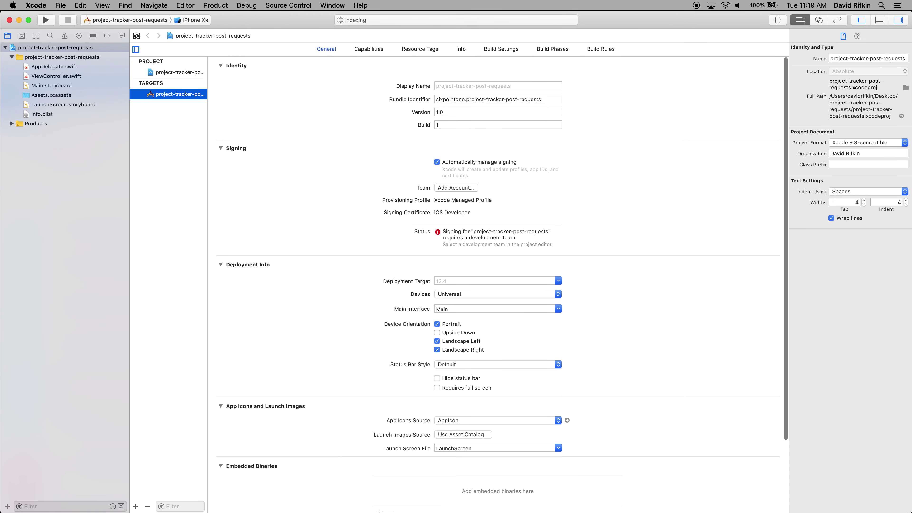
# Step: Open AppDelegate.swift from the project-tracker-post-requests group in the code editor
pyautogui.click(80, 130)
pyautogui.press('Down')
pyautogui.press('Down')
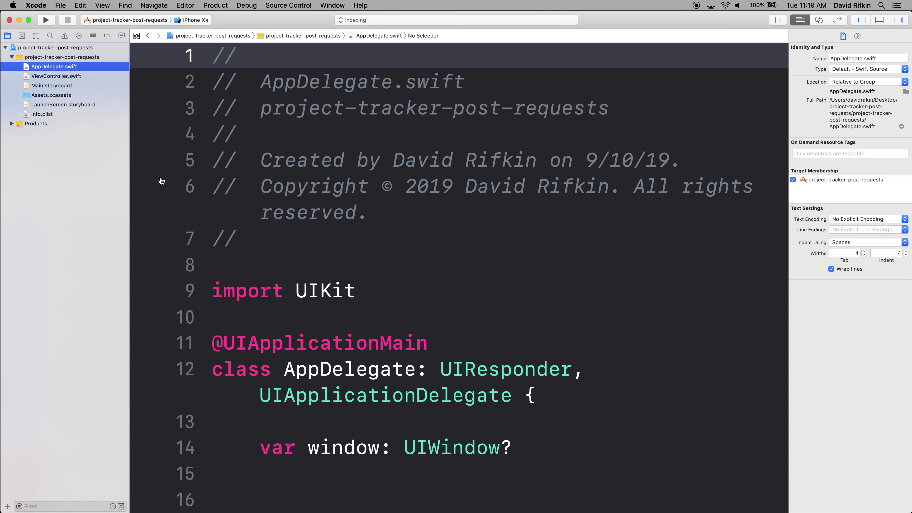
# Step: Switch to Terminal, shrink its window and move up two directories from PeopleAndAppleStockPrices to the Desktop
pyautogui.press('super+Tab')
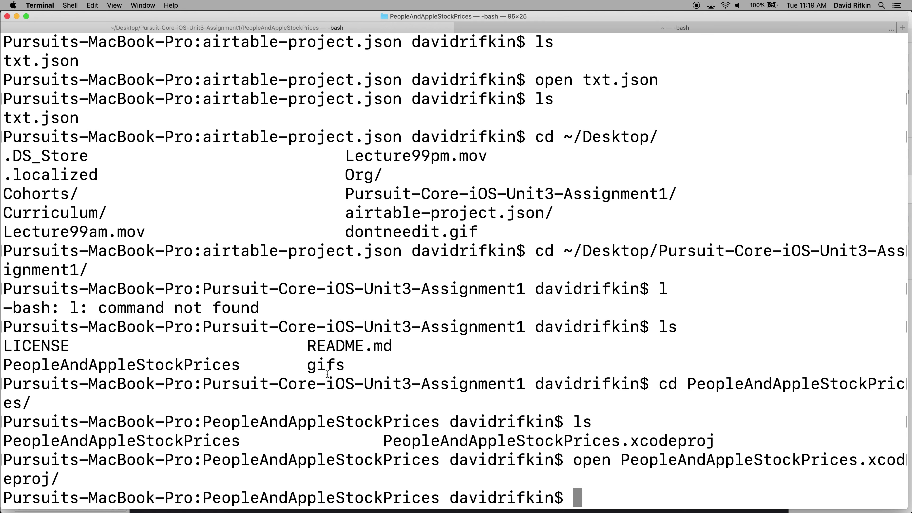
pyautogui.moveTo(569, 510)
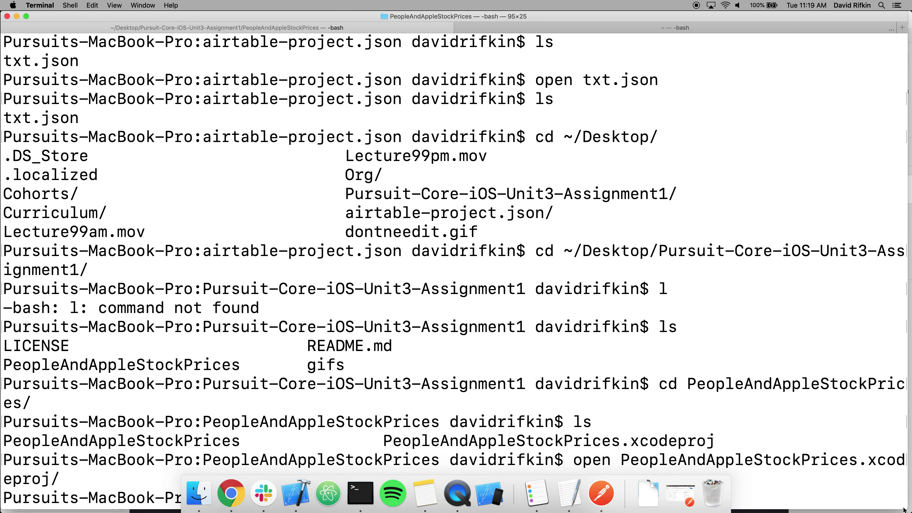
pyautogui.moveTo(889, 509); pyautogui.dragTo(775, 434)
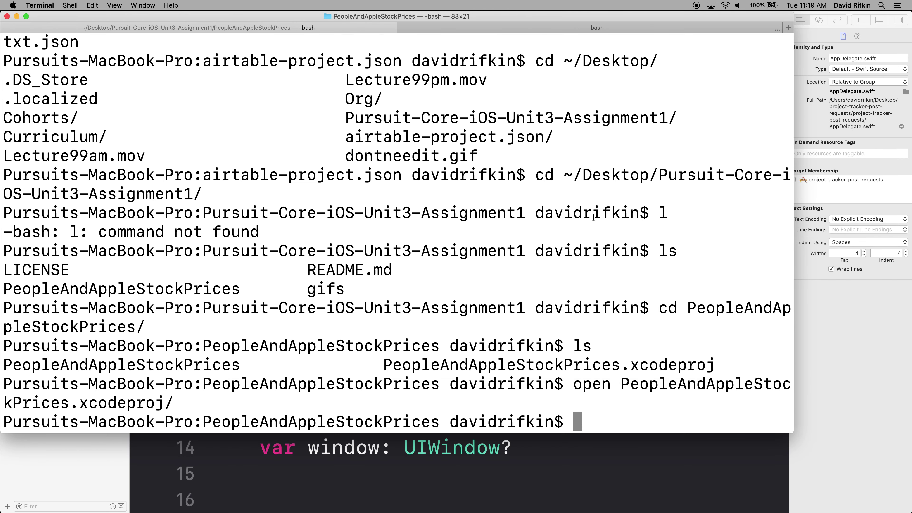
pyautogui.write('cd ..')
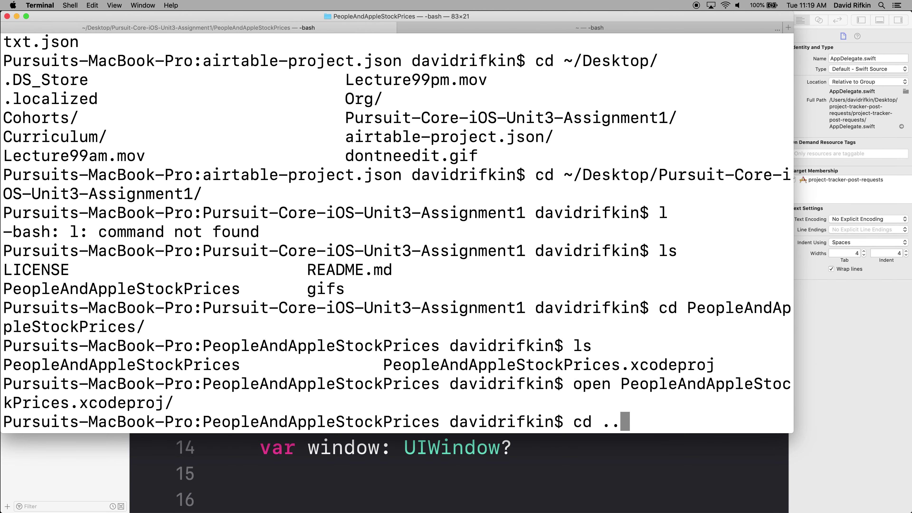
pyautogui.press('Return')
pyautogui.write('ls')
pyautogui.press('Return')
pyautogui.write('cd ..')
pyautogui.press('Return')
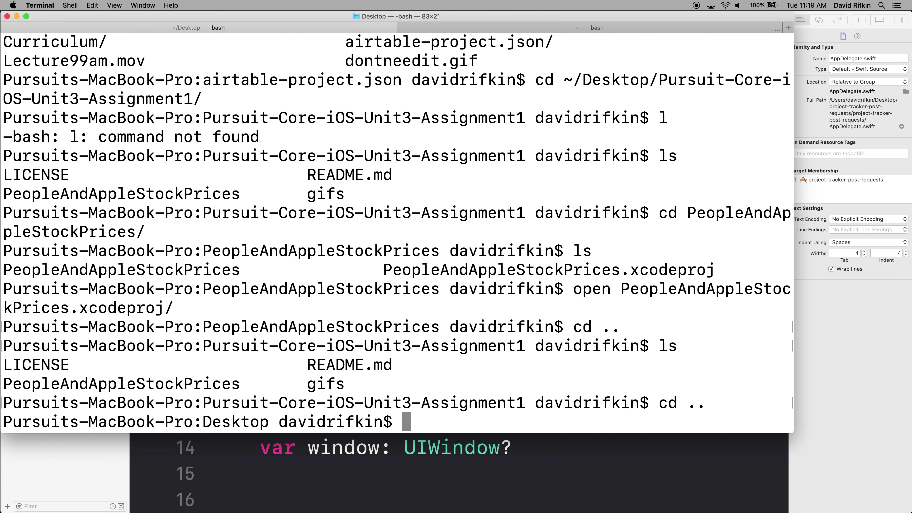
# Step: List the Desktop's contents and delete the Pursuit-Core-iOS-Unit3-Assignment1 folder with rm -rf
pyautogui.write('ls')
pyautogui.press('Return')
pyautogui.write('rf ')
pyautogui.write('-')
pyautogui.press('BackSpace')
pyautogui.press('BackSpace')
pyautogui.press('BackSpace')
pyautogui.write('m -rf Pu')
pyautogui.press('Tab')
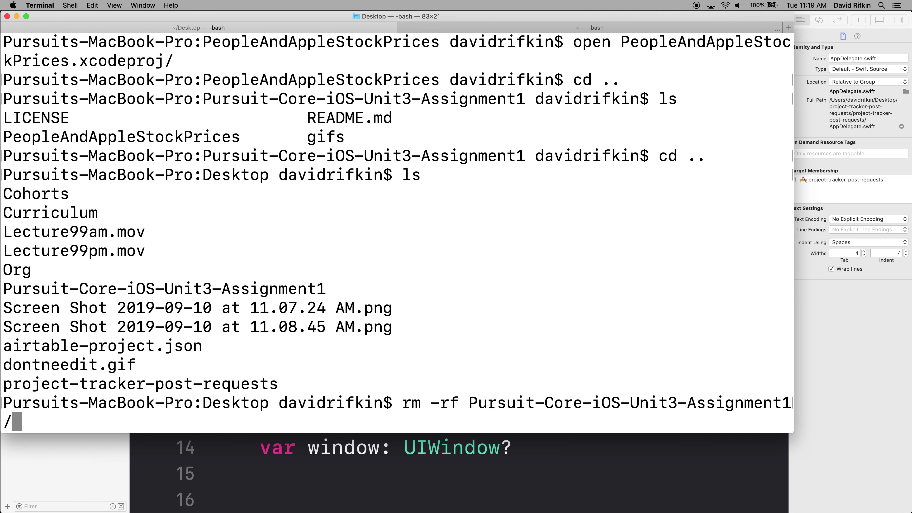
pyautogui.press('Return')
# Step: List the Desktop's contents and delete the file Screen Shot 2019-09-10 at 11.07.24 AM.png with rm
pyautogui.write('ls')
pyautogui.press('Return')
pyautogui.write('rm S')
pyautogui.press('Tab')
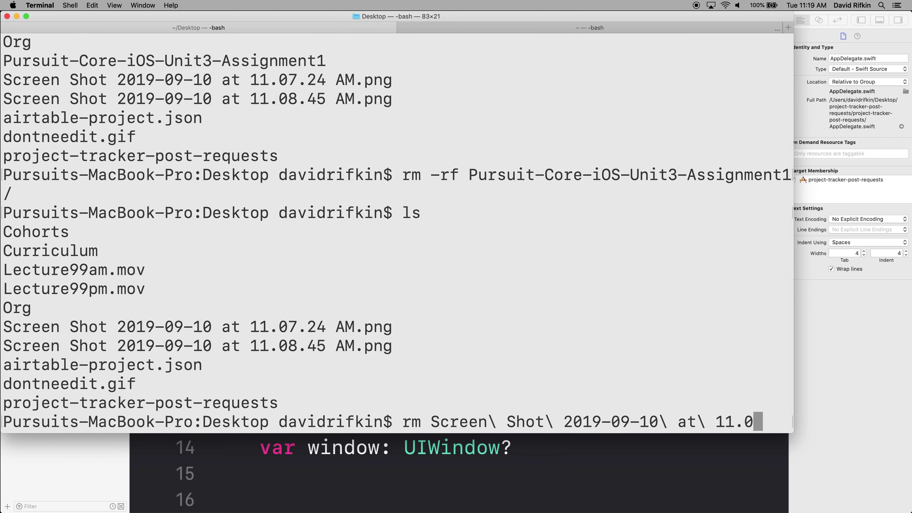
pyautogui.press('Return')
pyautogui.write('rm S')
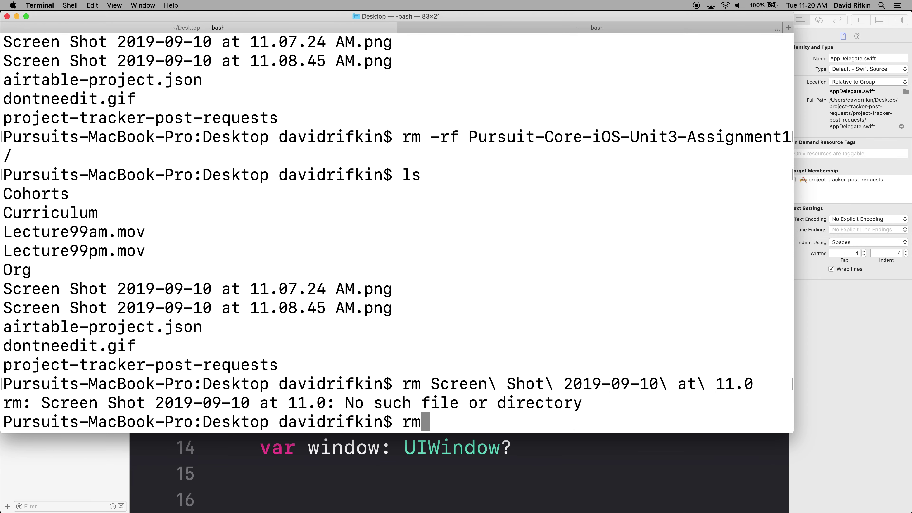
pyautogui.press('Tab')
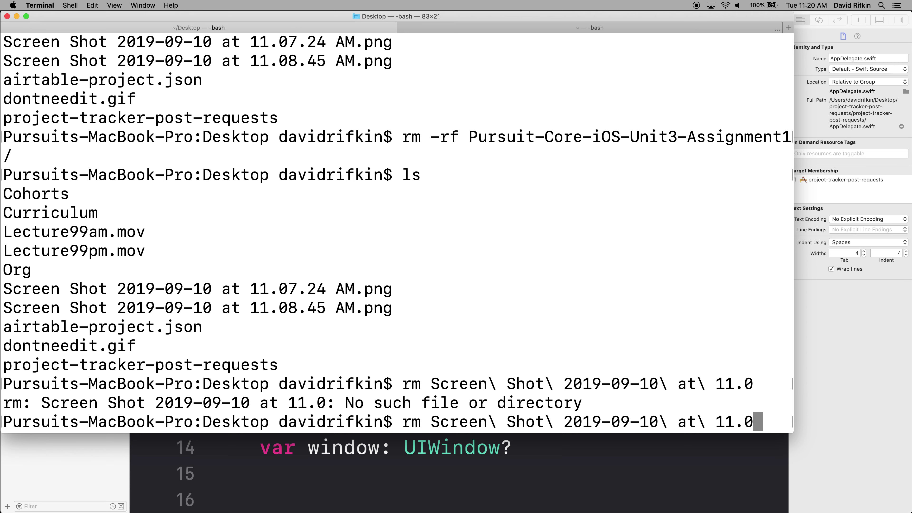
pyautogui.write('7')
pyautogui.press('Tab')
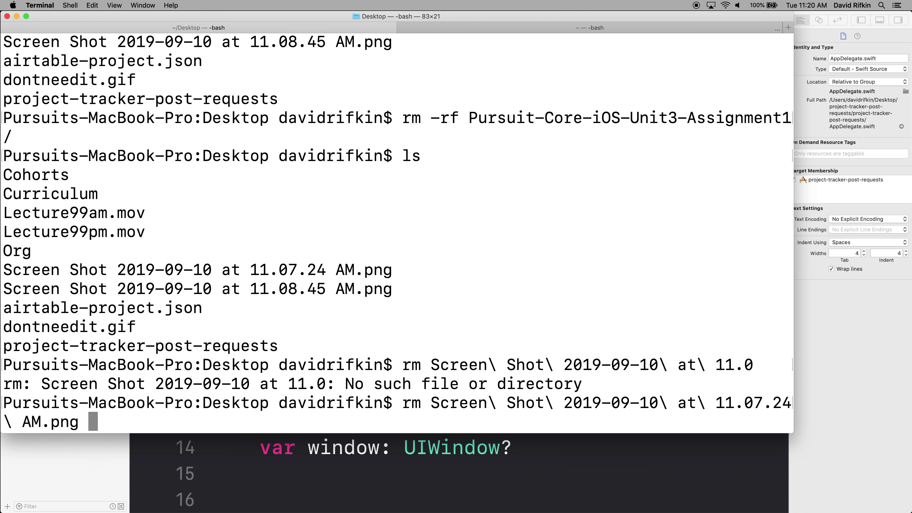
pyautogui.press('Return')
# Step: Delete Screen Shot 2019-09-10 at 11.08.45 AM.png with rm and list the Desktop's contents again
pyautogui.write('rm S')
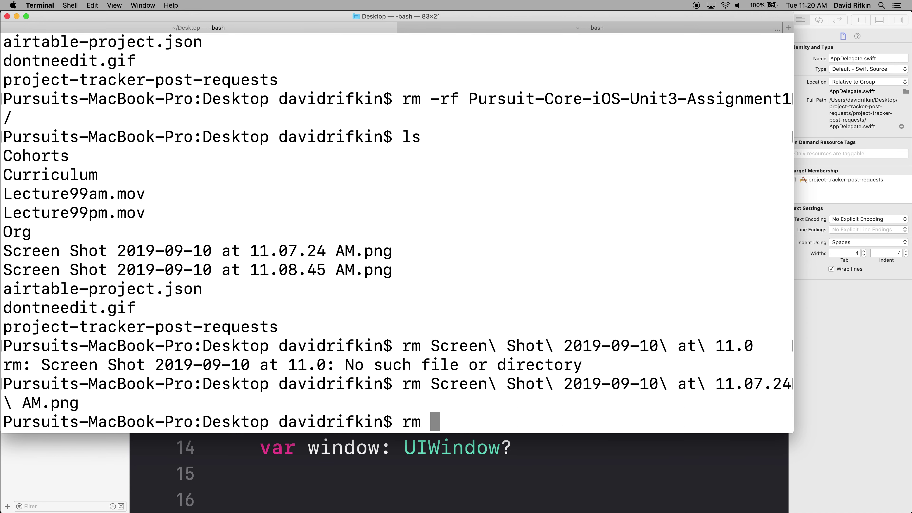
pyautogui.press('Tab')
pyautogui.write('8')
pyautogui.press('Tab')
pyautogui.press('Return')
pyautogui.write('ls')
pyautogui.press('Return')
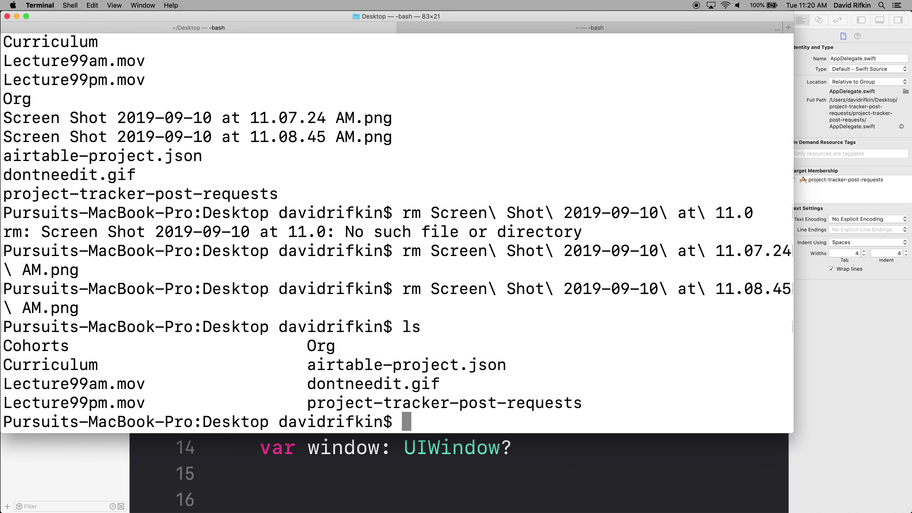
pyautogui.write('cd')
pyautogui.press('BackSpace')
pyautogui.press('BackSpace')
pyautogui.press('BackSpace')
pyautogui.moveTo(308, 366); pyautogui.dragTo(509, 369)
pyautogui.click(509, 369)
pyautogui.moveTo(309, 402); pyautogui.dragTo(591, 409)
# Step: Change into the project-tracker-post-requests directory and list its contents
pyautogui.write('cd proj')
pyautogui.press('Tab')
pyautogui.press('Return')
pyautogui.write('l')
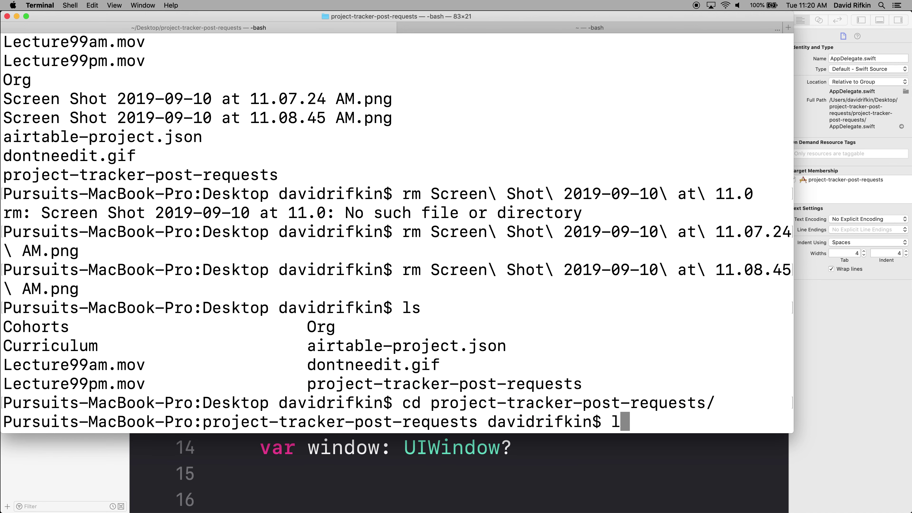
pyautogui.write('s')
pyautogui.press('Return')
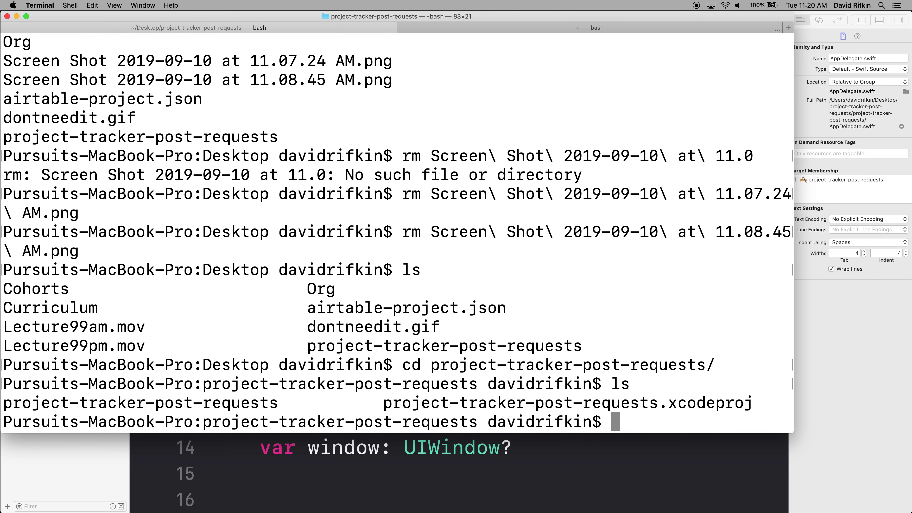
# Step: Initialize a Git repository in the project folder and stage all of its files with git add
pyautogui.write('git init')
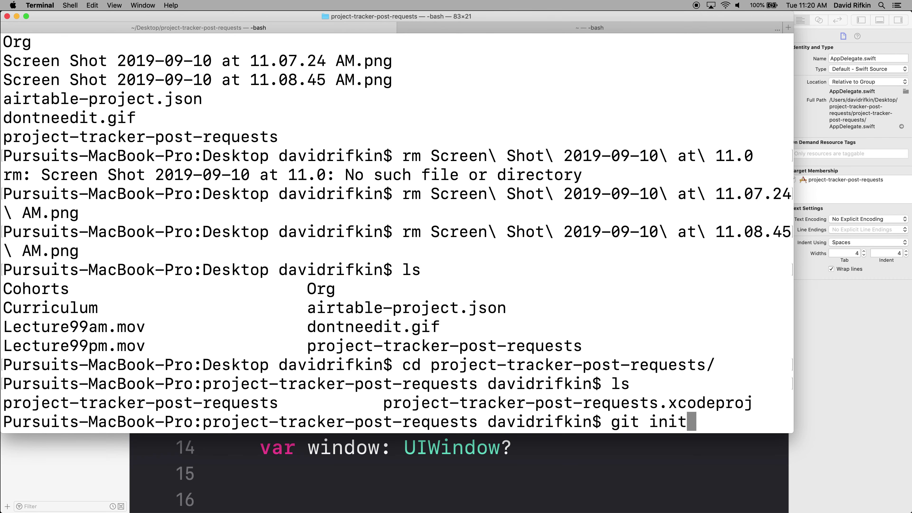
pyautogui.press('Return')
pyautogui.write('git comm')
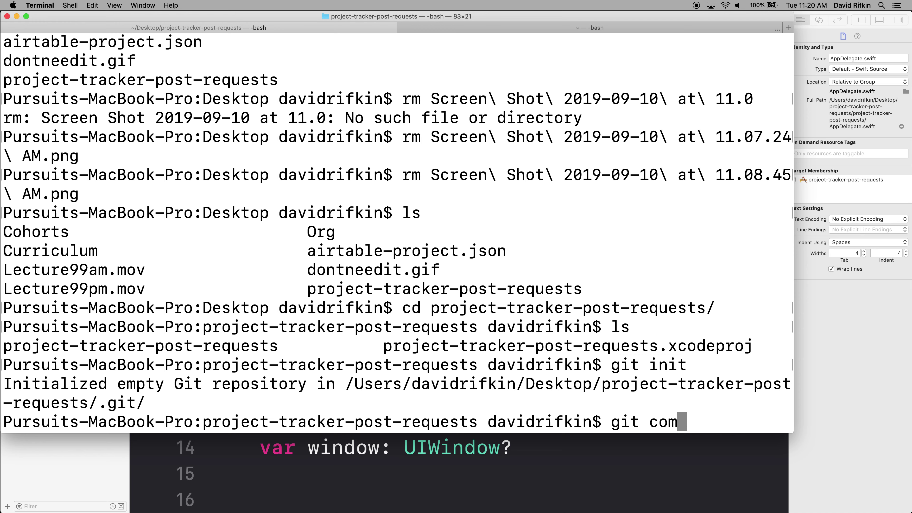
pyautogui.press('BackSpace')
pyautogui.press('BackSpace')
pyautogui.press('BackSpace')
pyautogui.press('BackSpace')
pyautogui.write('add .')
pyautogui.press('Return')
# Step: Commit the staged files with the message "initial commit"
pyautogui.write('git commit -m ""')
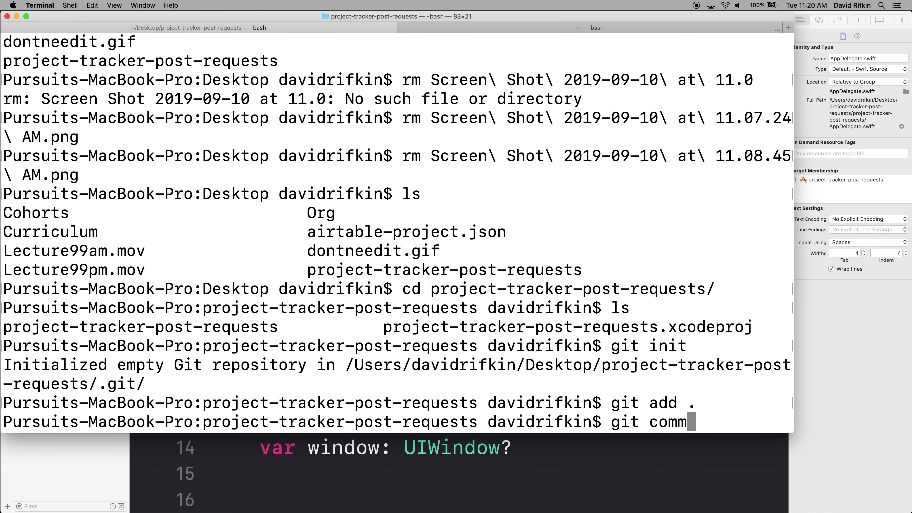
pyautogui.press('Left')
pyautogui.write('bn')
pyautogui.press('BackSpace')
pyautogui.press('BackSpace')
pyautogui.write('initial commit')
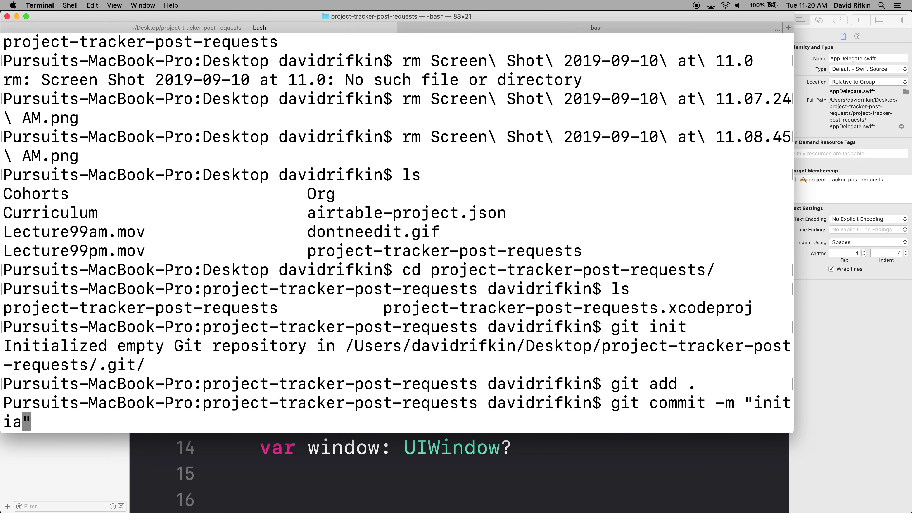
pyautogui.press('Return')
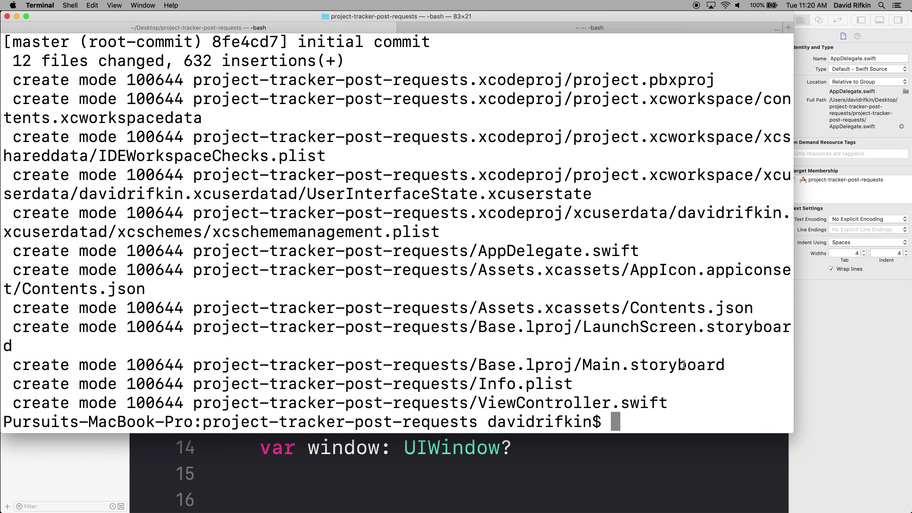
# Step: Switch to Chrome and open GitHub in a new tab
pyautogui.press('super+Tab')
pyautogui.press('super+Tab')
pyautogui.press('super+t')
pyautogui.write('git')
pyautogui.press('Return')
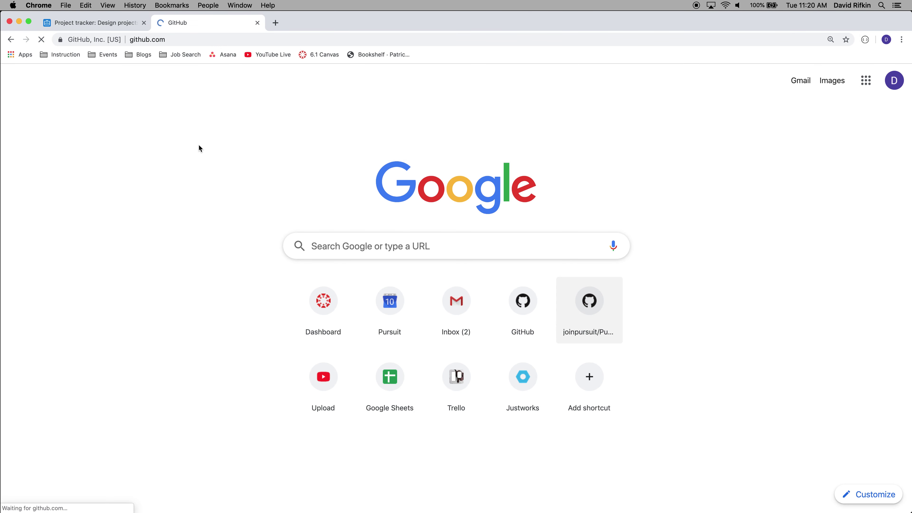
# Step: Create a new GitHub repository named project-tracker-post-requests
pyautogui.click(153, 153)
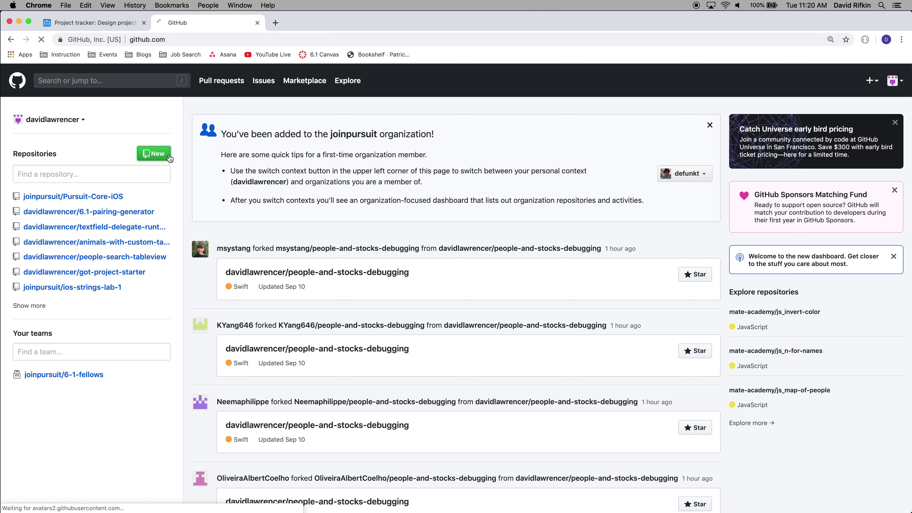
pyautogui.click(410, 214)
pyautogui.write('project-tracker-post')
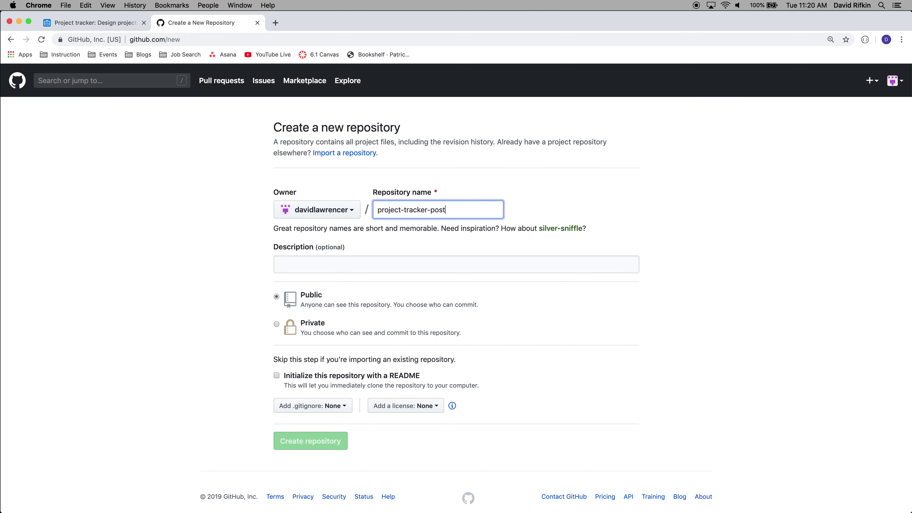
pyautogui.write('-requests\\')
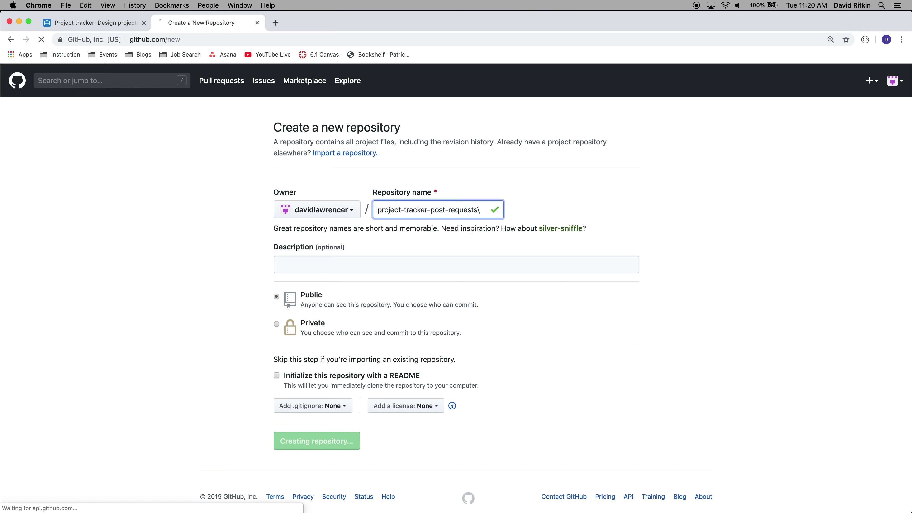
pyautogui.press('Return')
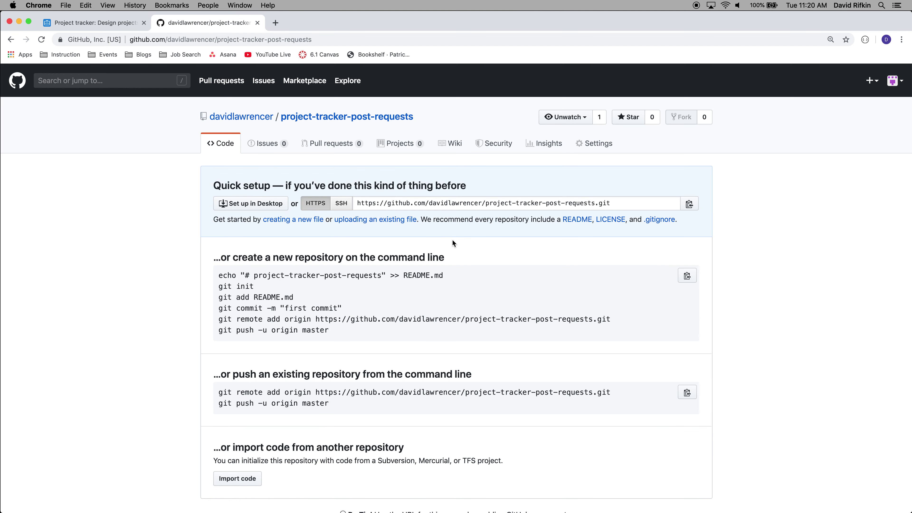
# Step: Copy GitHub's git remote add origin command for pushing an existing repository and run it in Terminal
pyautogui.tripleClick(327, 392)
pyautogui.press('super+c')
pyautogui.press('super+Tab')
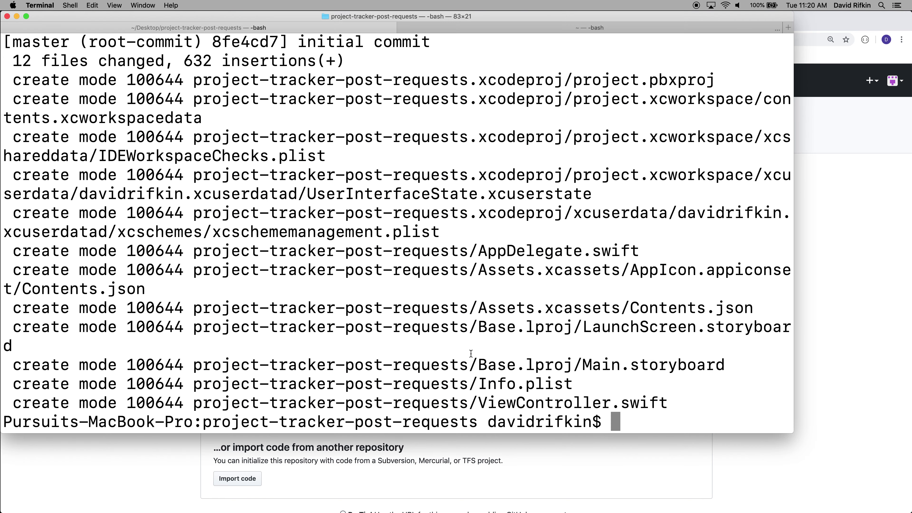
pyautogui.press('super+v')
pyautogui.press('Return')
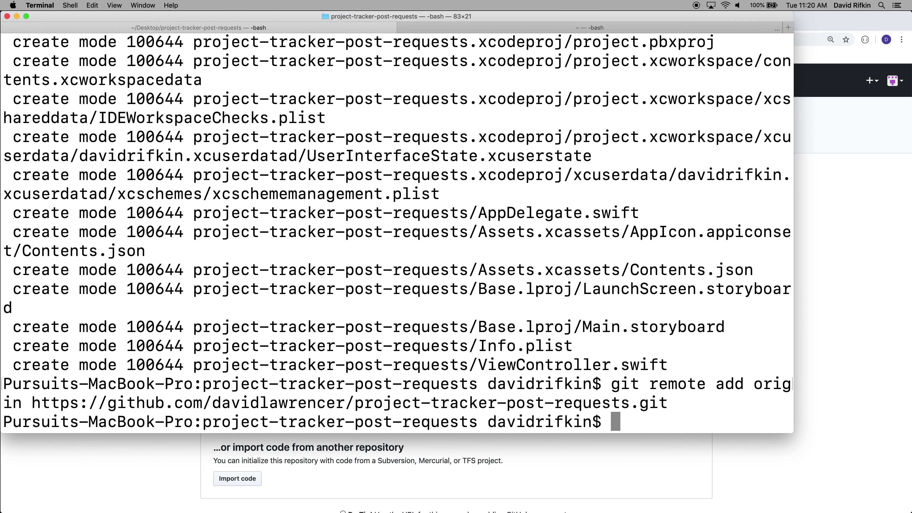
# Step: Copy the git push -u origin master command from the GitHub page in Chrome and run it in Terminal
pyautogui.press('super+Tab')
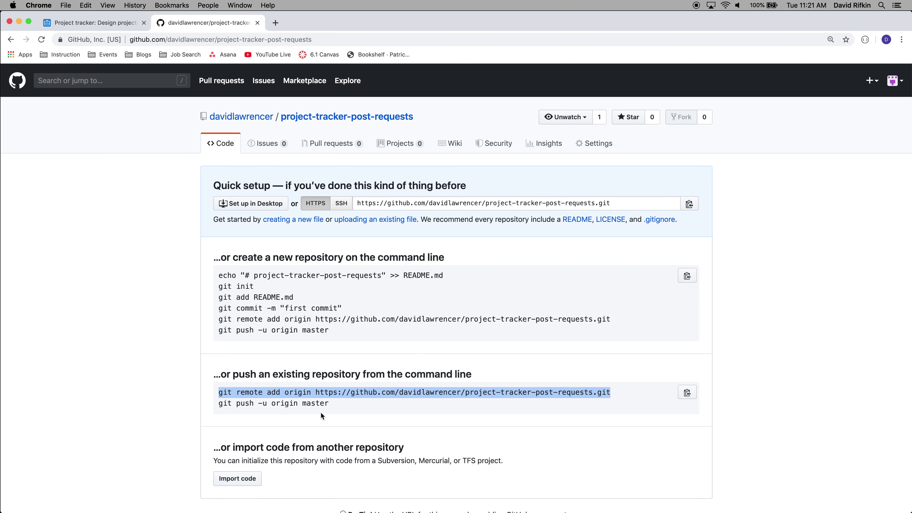
pyautogui.tripleClick(320, 402)
pyautogui.press('super+c')
pyautogui.press('super+Tab')
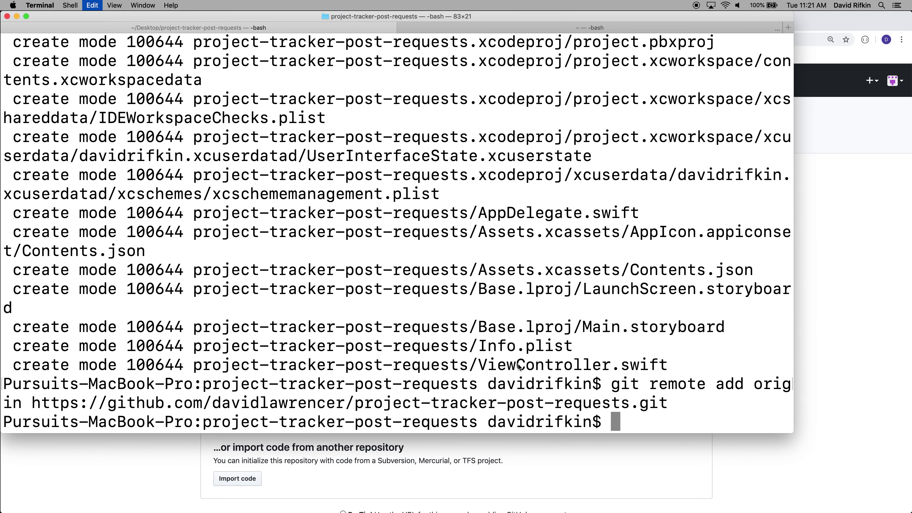
pyautogui.press('super+v')
pyautogui.press('Return')
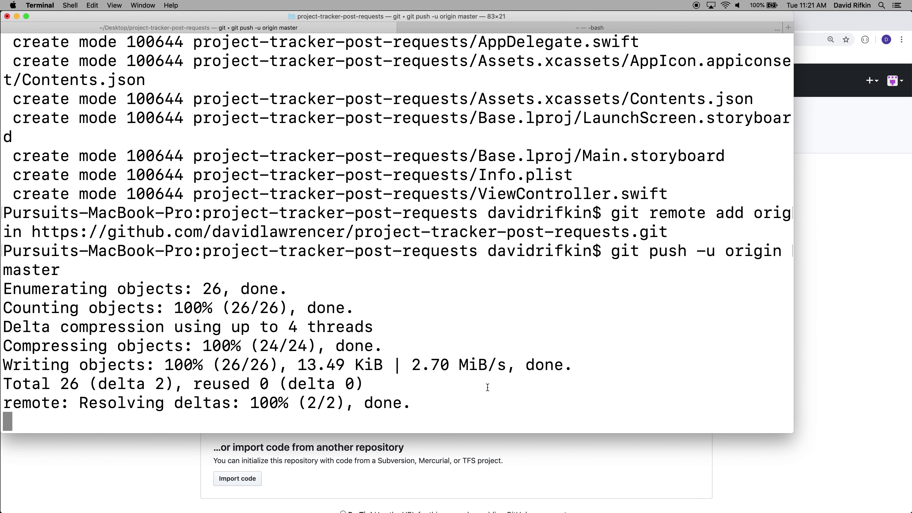
# Step: List the project folder's contents and begin entering an open command for the project
pyautogui.write('ls')
pyautogui.press('Return')
pyautogui.write('open proje')
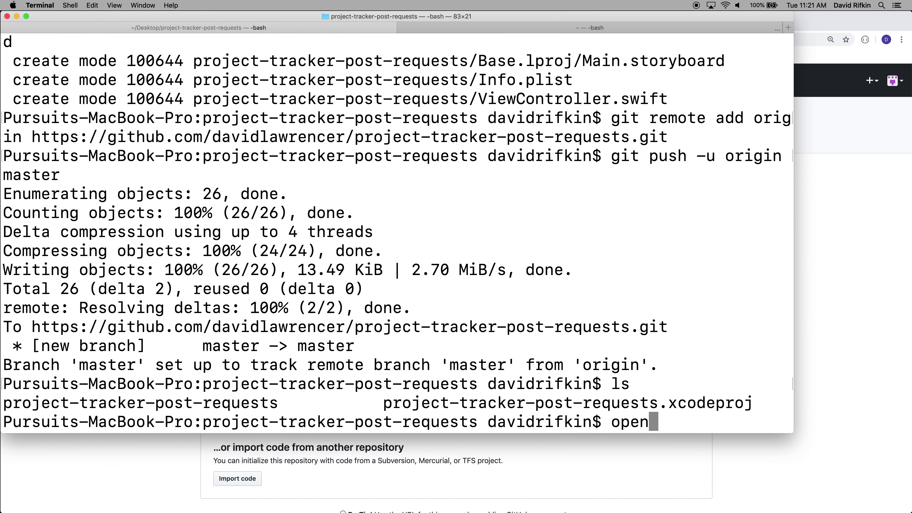
# Step: Switch to Chrome and reload the project-tracker-post-requests repository page to check the pushed files
pyautogui.press('super+Tab')
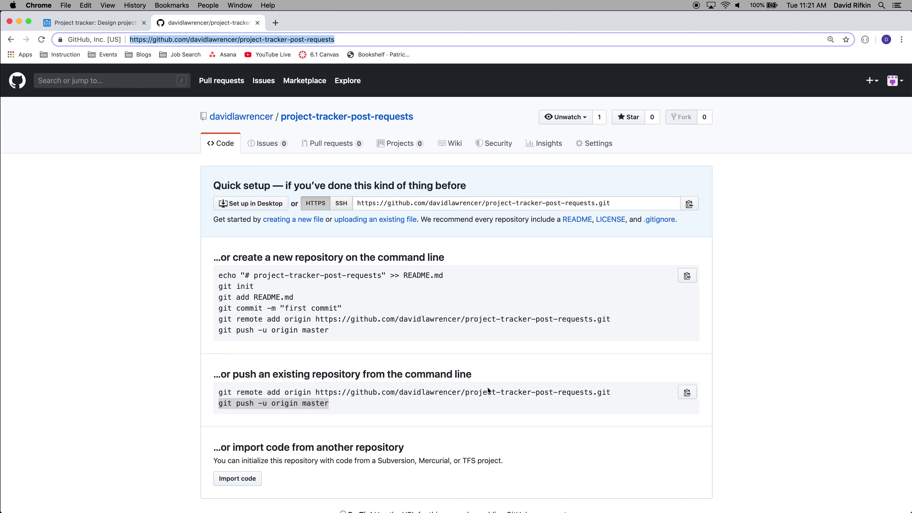
pyautogui.press('super+Tab')
pyautogui.press('super+Tab')
pyautogui.press('super+Tab')
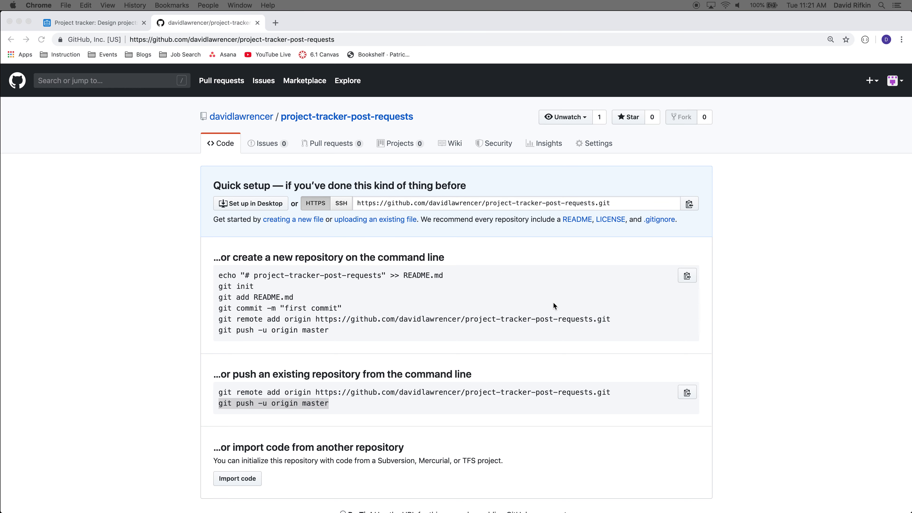
pyautogui.press('super+r')
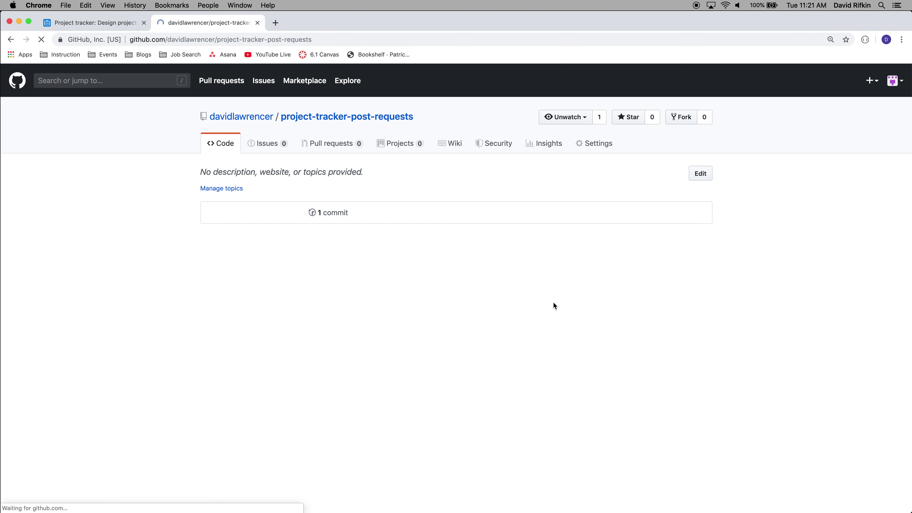
# Step: Return to Terminal and complete the open command to launch project-tracker-post-requests.xcodeproj in Xcode
pyautogui.press('super+Tab')
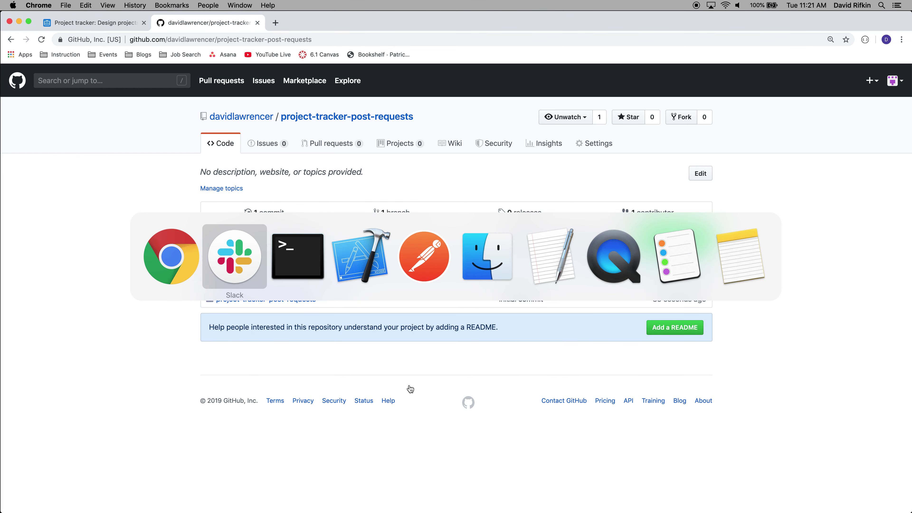
pyautogui.press('super+Tab')
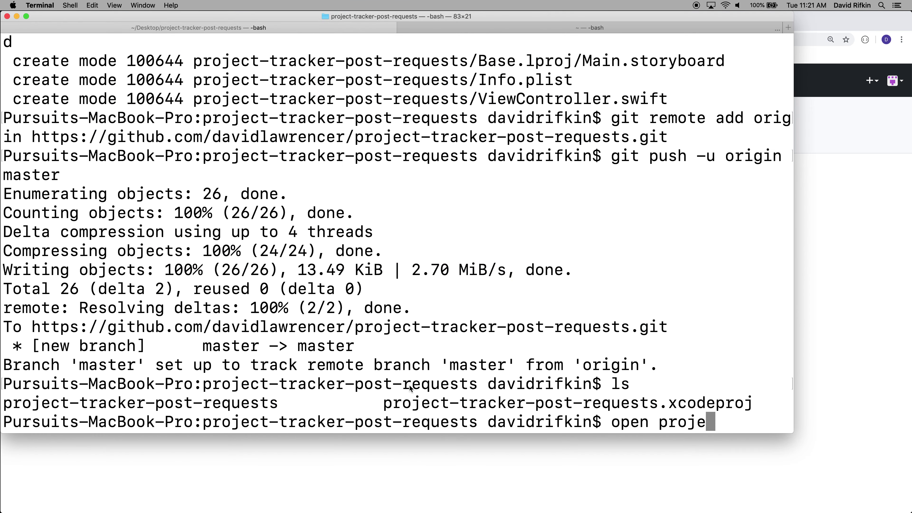
pyautogui.write('open proje')
pyautogui.press('Tab')
pyautogui.write('.xc')
pyautogui.press('Tab')
pyautogui.press('Return')
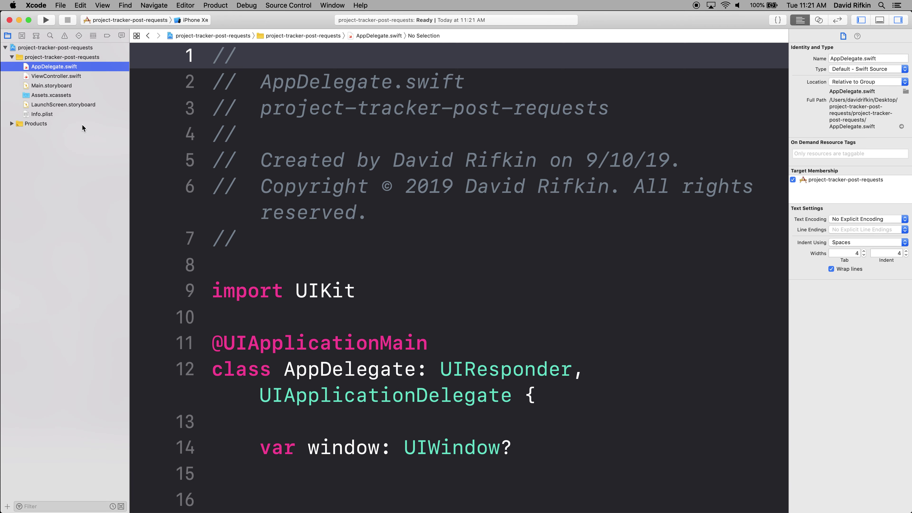
# Step: Add an iOS Unit Testing Bundle target named project-tracker-post-requestsTests, with project-tracker-post-requests as the target to be tested
pyautogui.click(63, 124)
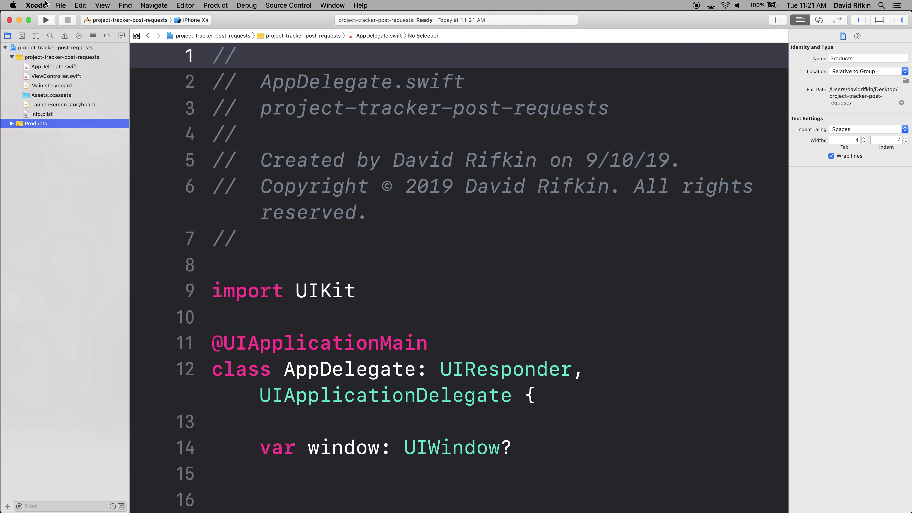
pyautogui.click(47, 51)
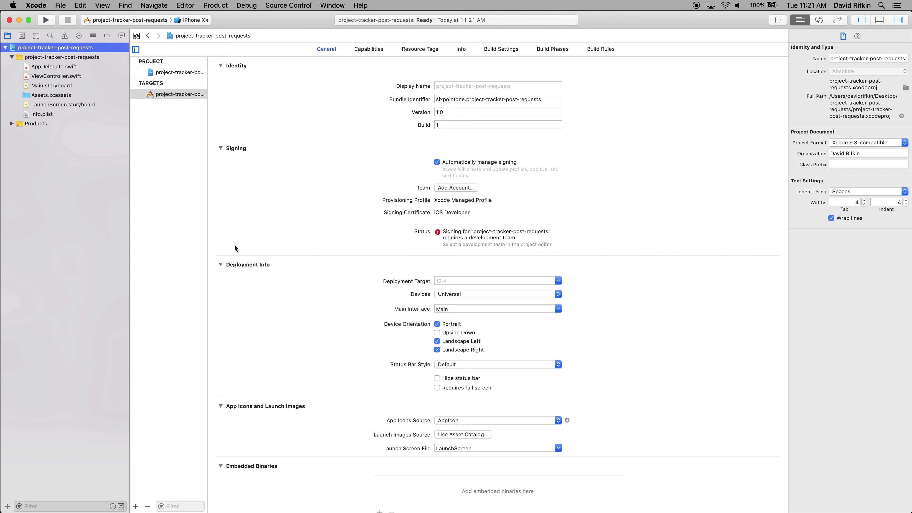
pyautogui.click(193, 94)
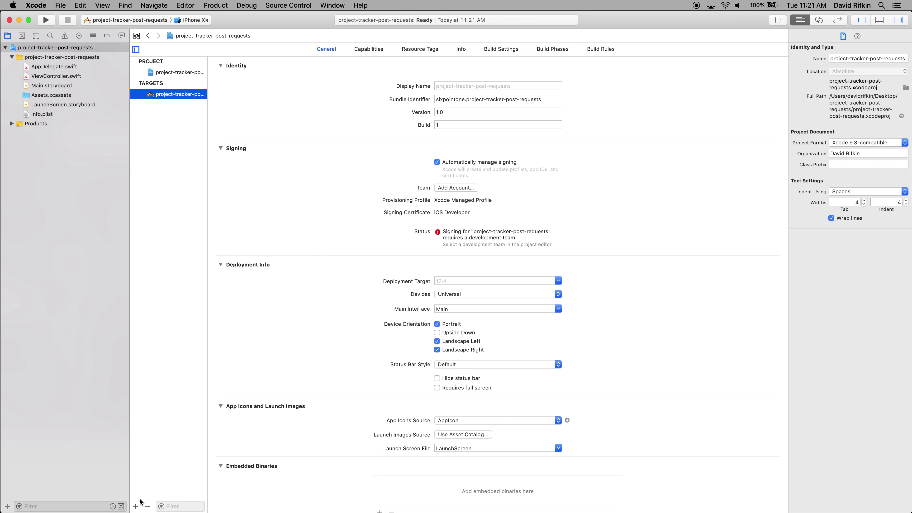
pyautogui.click(136, 506)
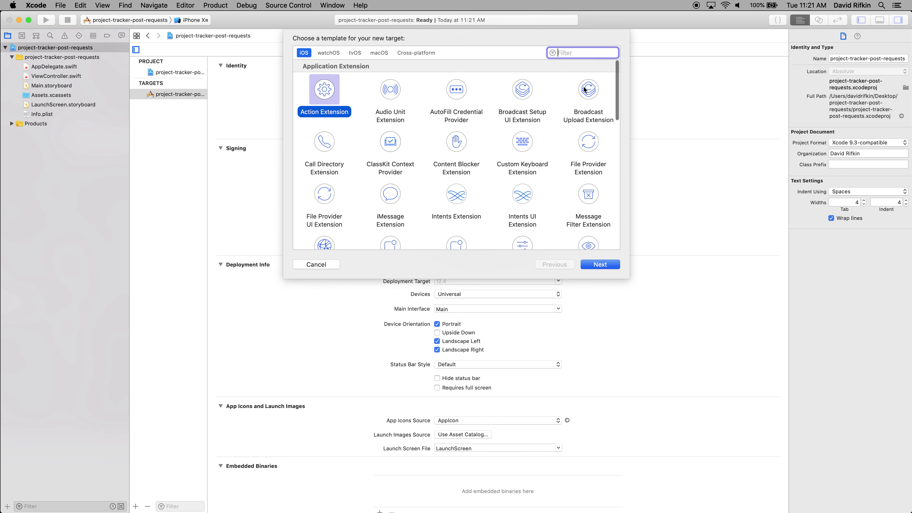
pyautogui.write('test')
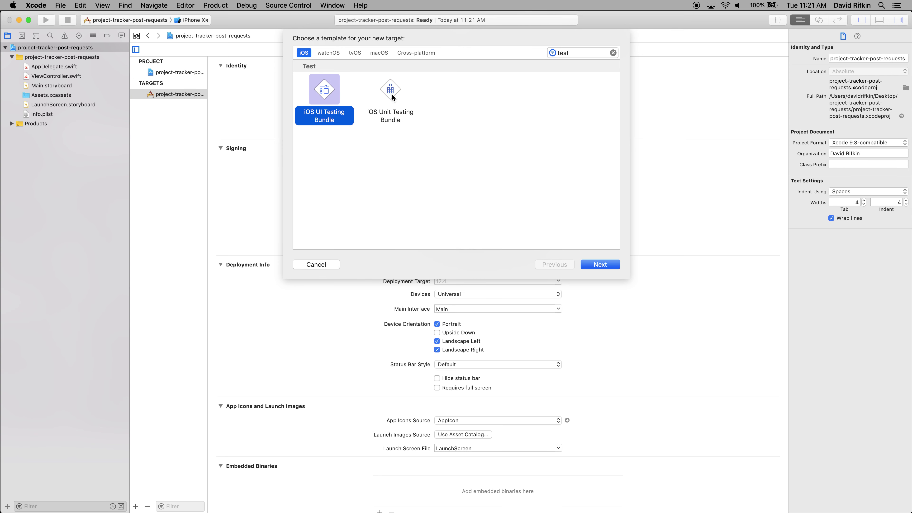
pyautogui.click(392, 96)
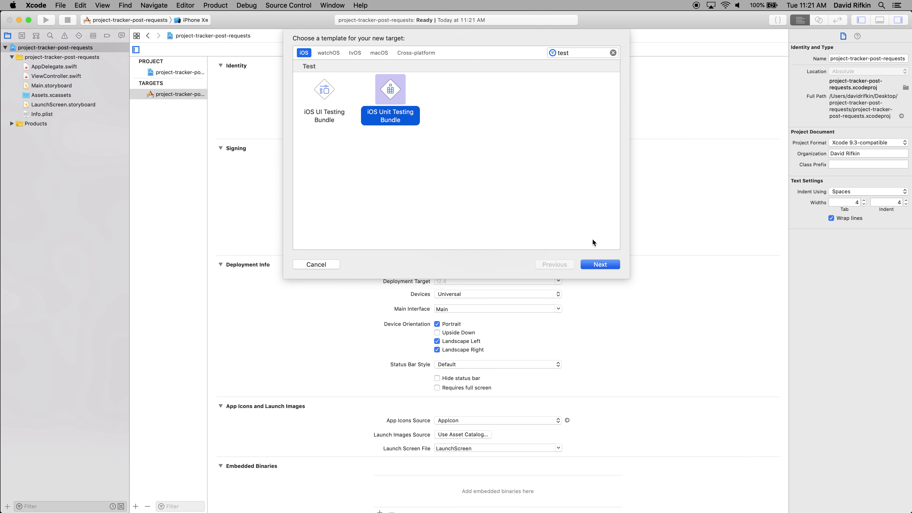
pyautogui.click(606, 263)
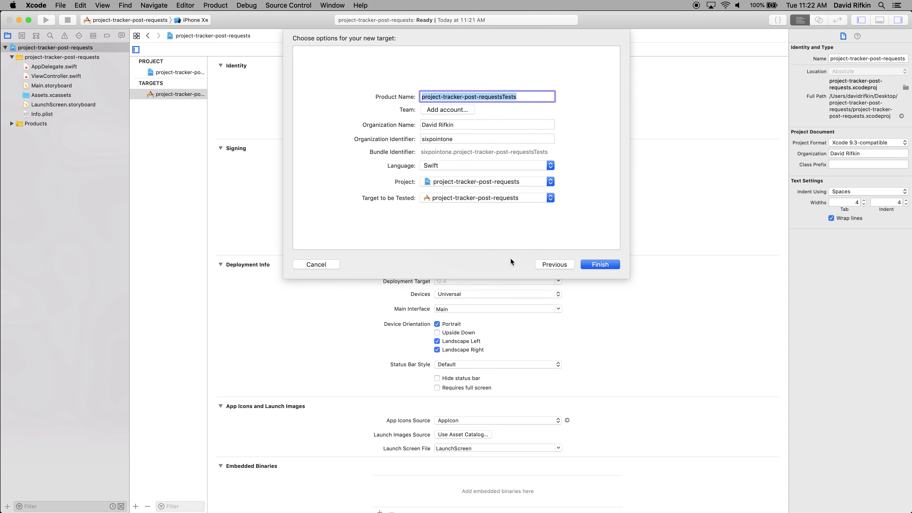
pyautogui.press('Right')
pyautogui.press('Return')
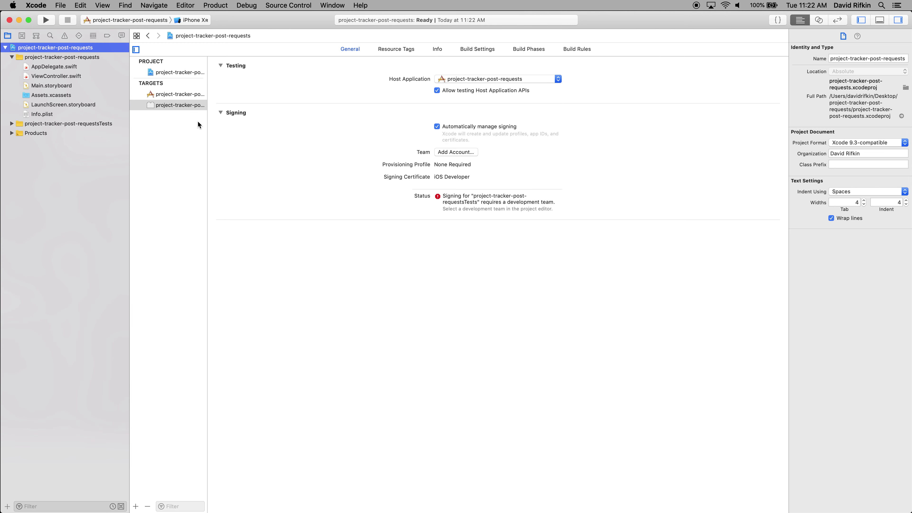
# Step: Expand the project-tracker-post-requestsTests group and open its Swift test file at the empty line above setUp()
pyautogui.click(57, 124)
pyautogui.press('Right')
pyautogui.press('Down')
pyautogui.scroll(-5, 336, 347)
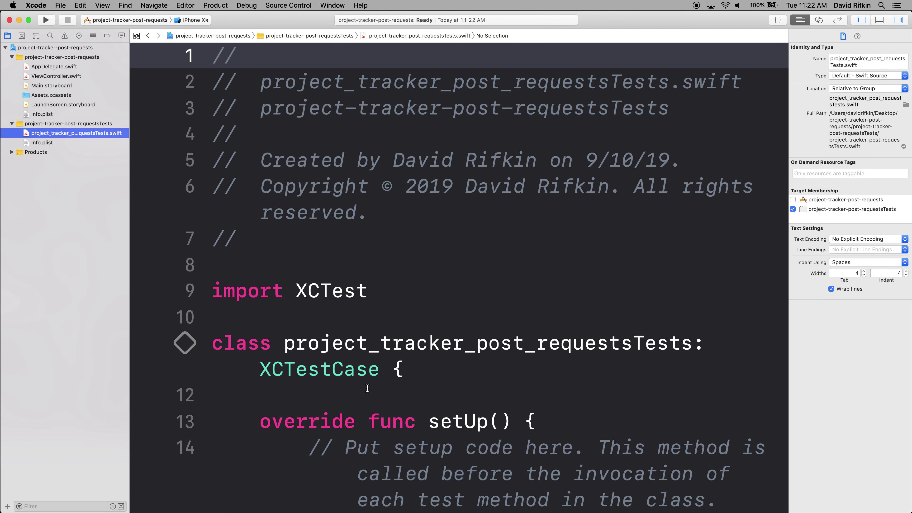
pyautogui.click(361, 256)
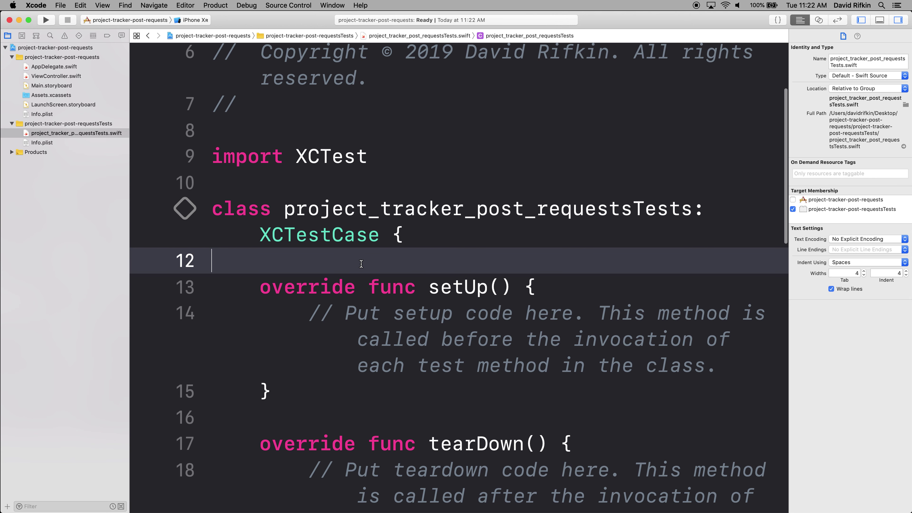
# Step: Run the project's unit tests and look through the template test methods while it builds
pyautogui.press('super+u')
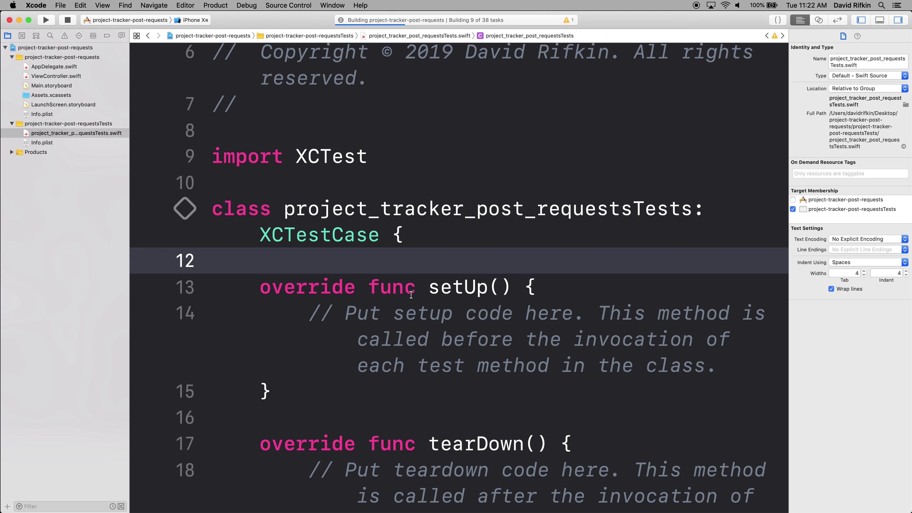
pyautogui.scroll(-7, 466, 335)
pyautogui.scroll(-5, 460, 335)
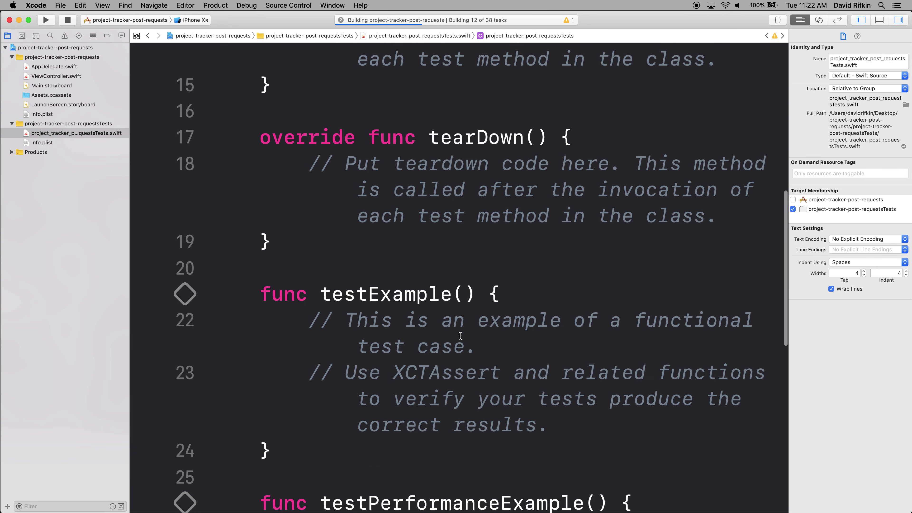